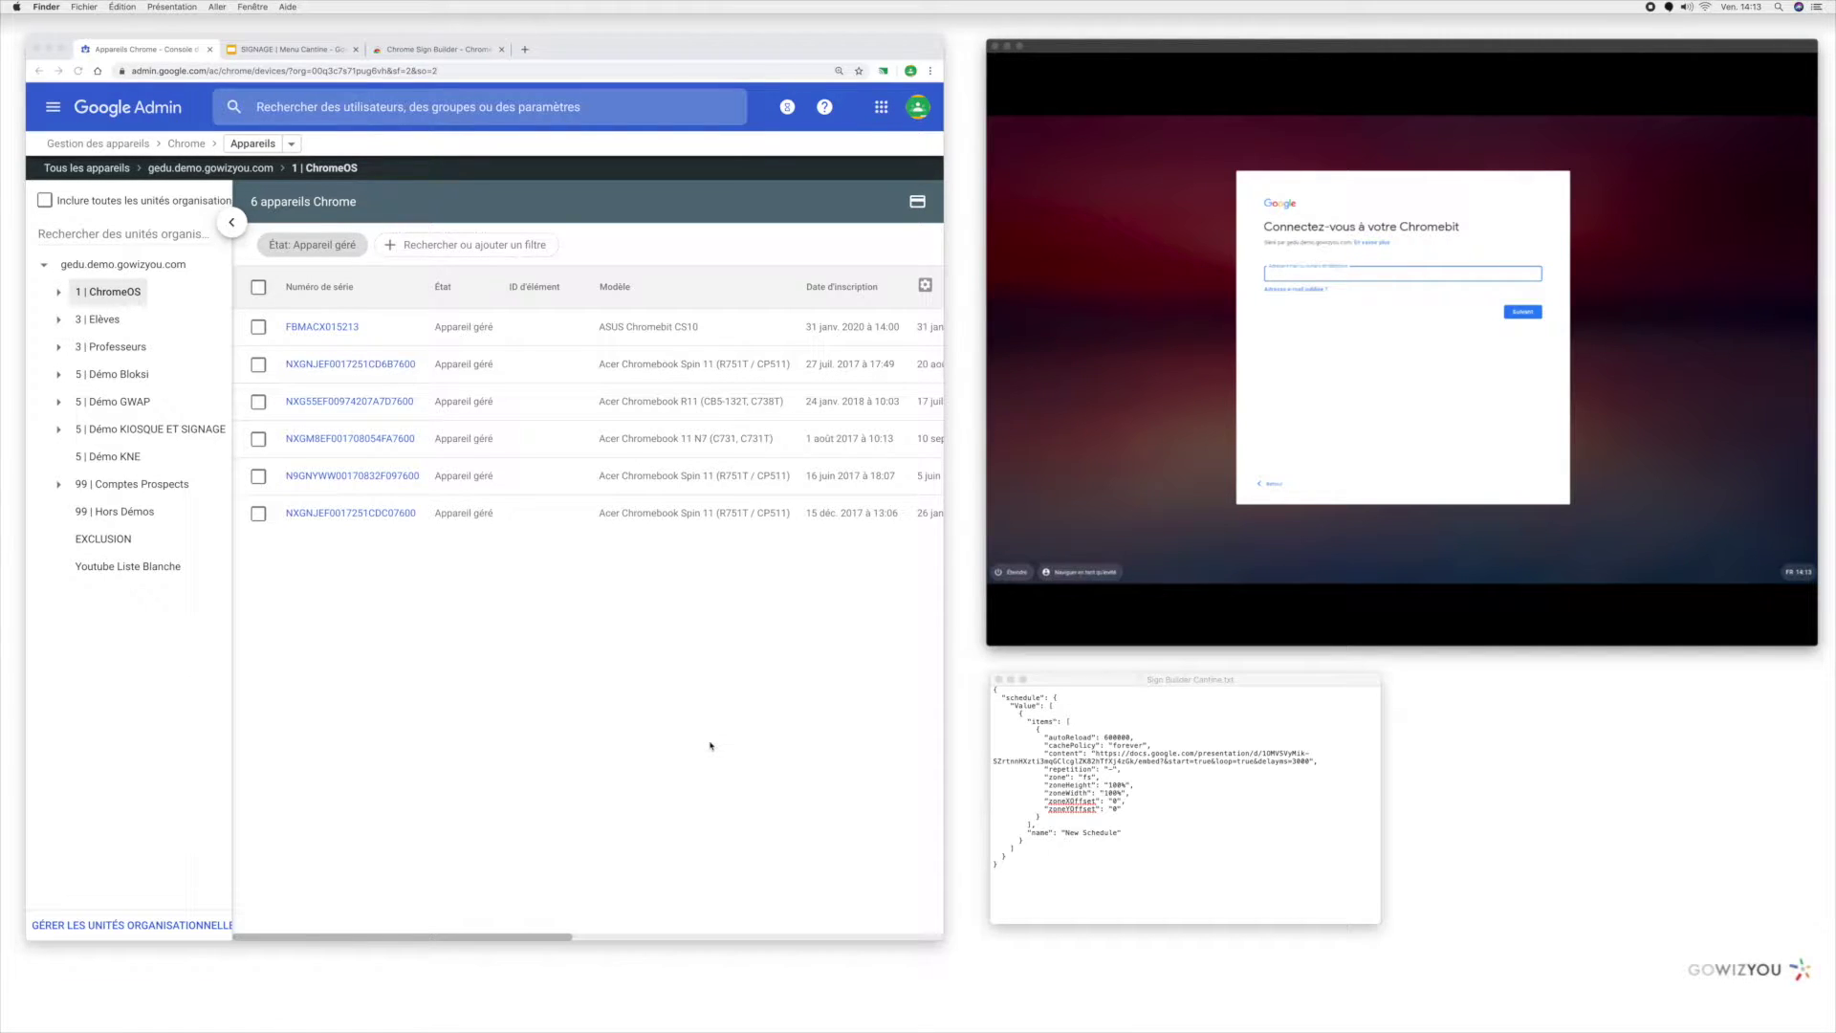
# Create an organizational unit named Cantine under 1 | ChromeOS.
pyautogui.click(623, 331)
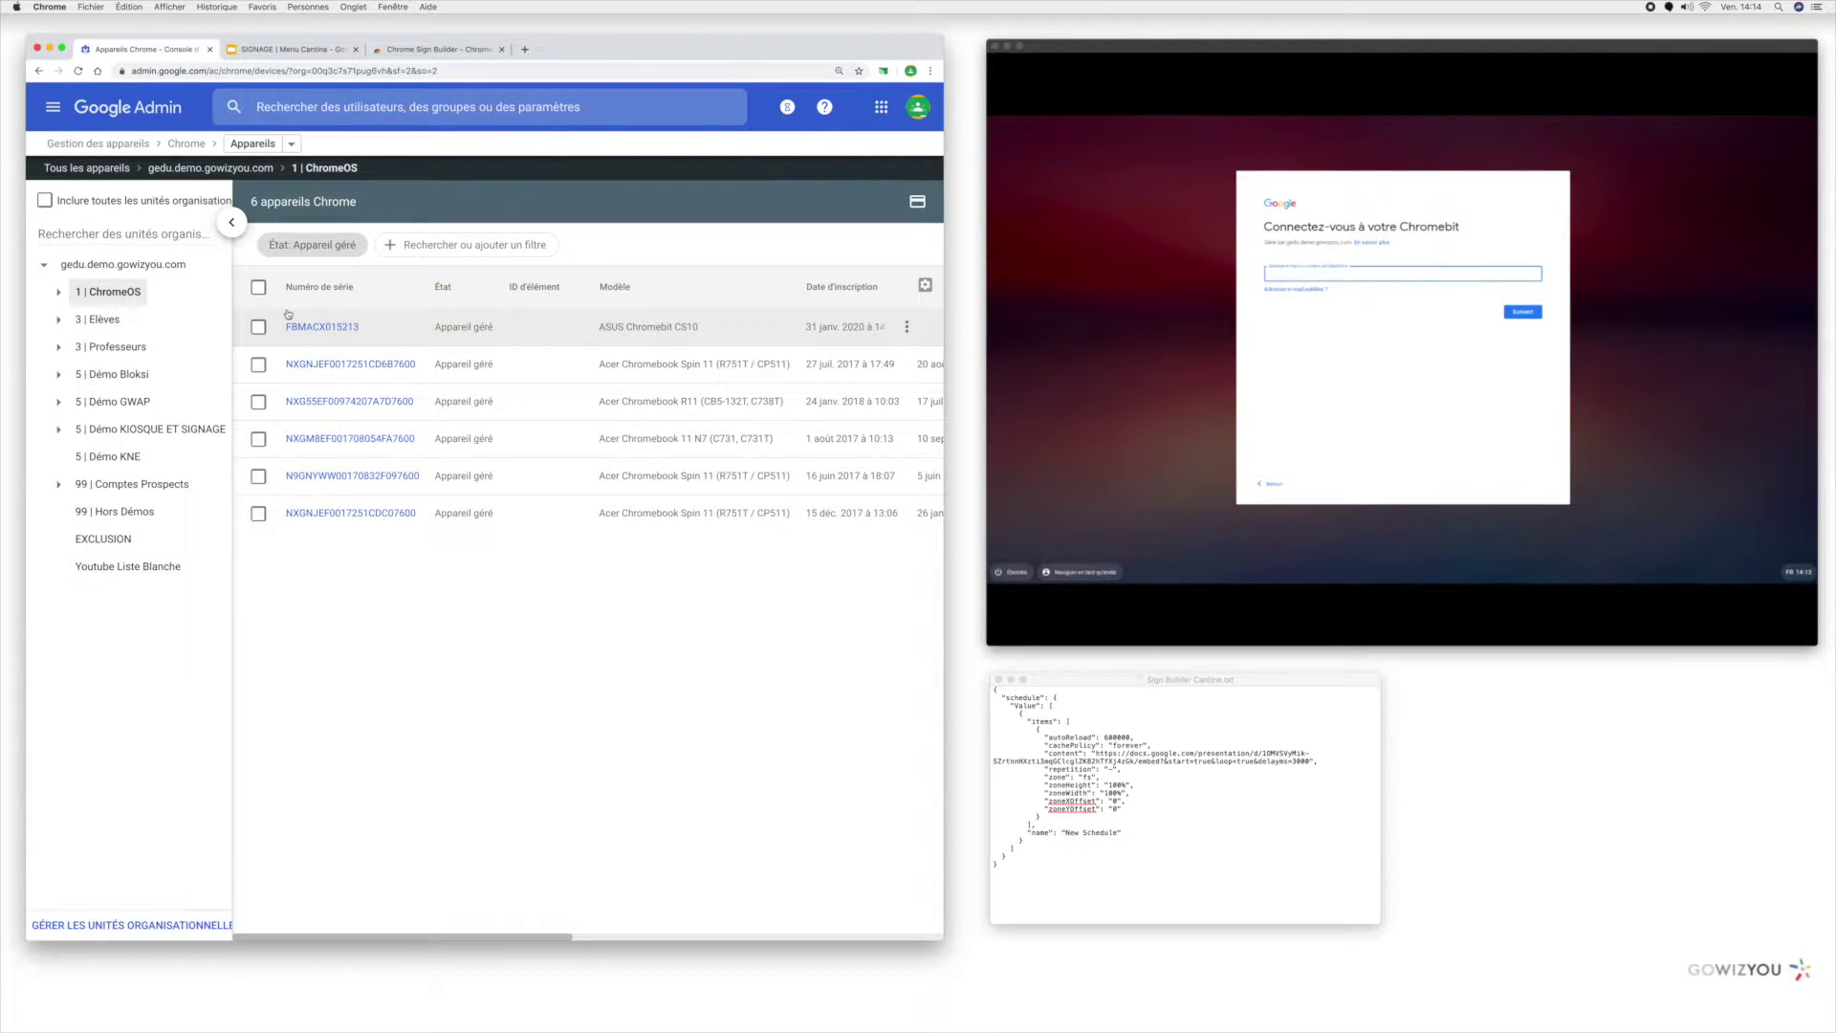
pyautogui.click(174, 926)
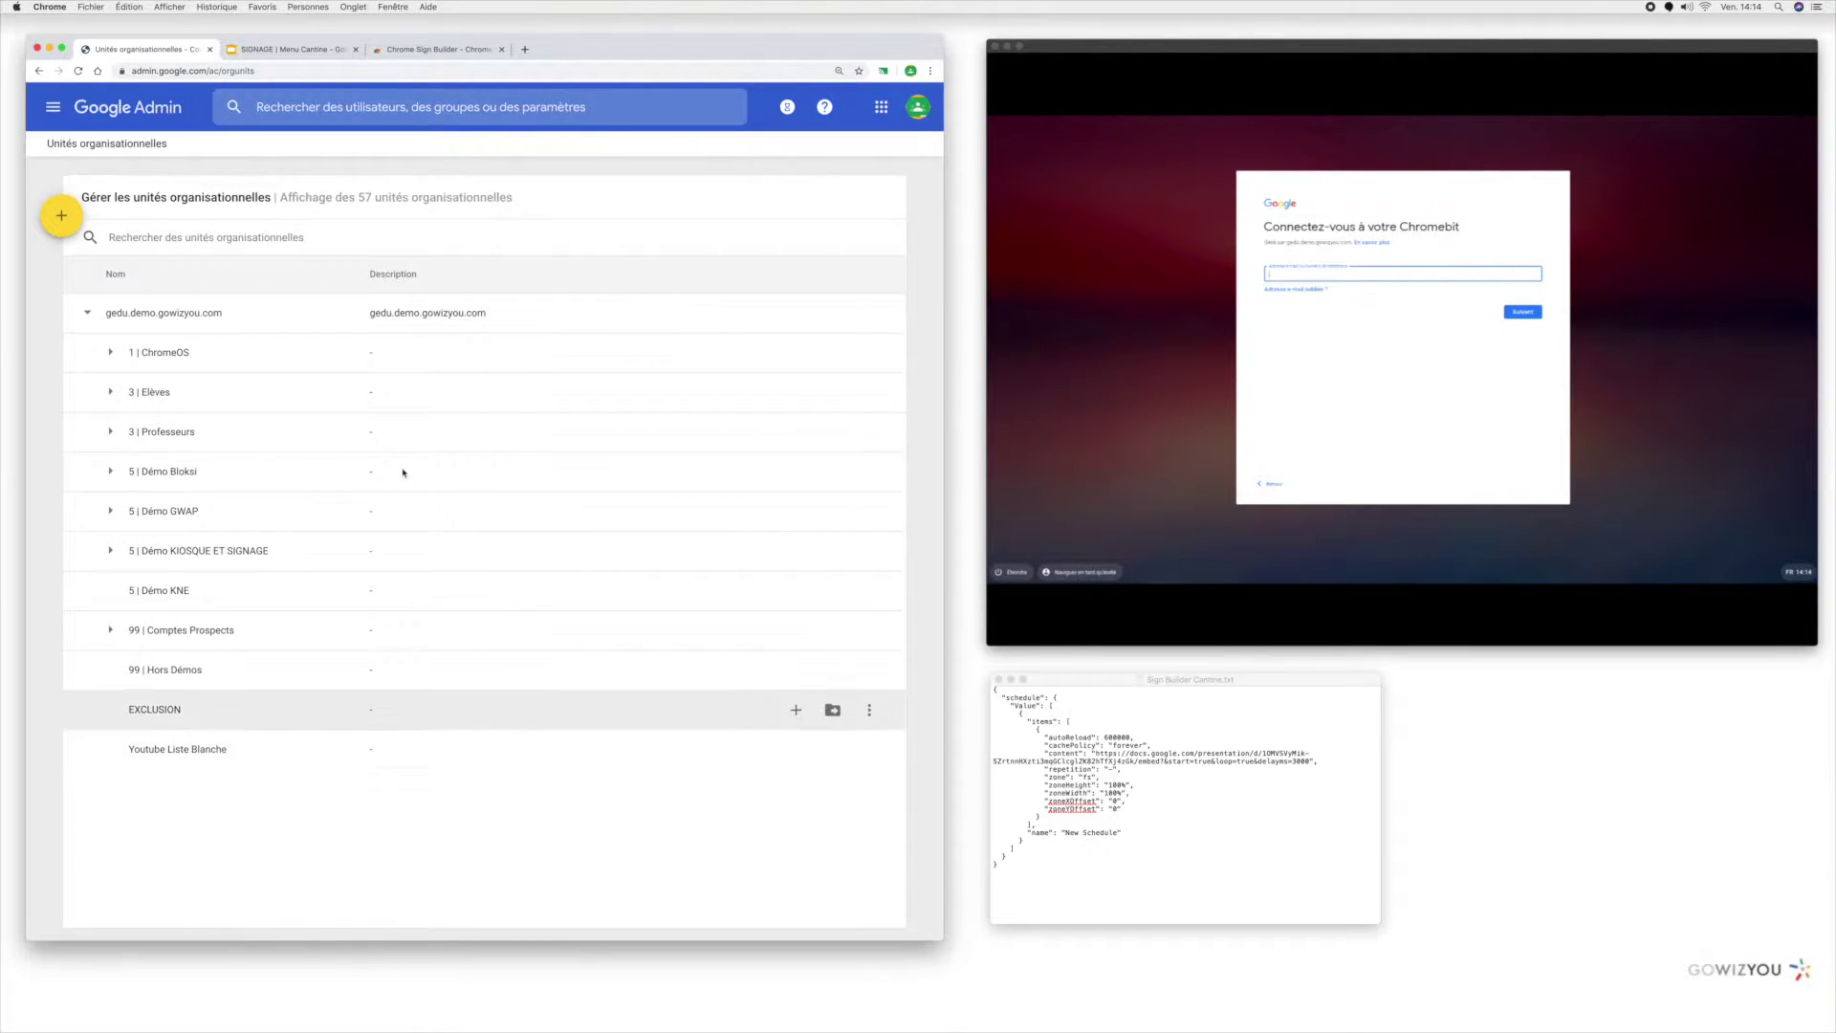
pyautogui.click(111, 356)
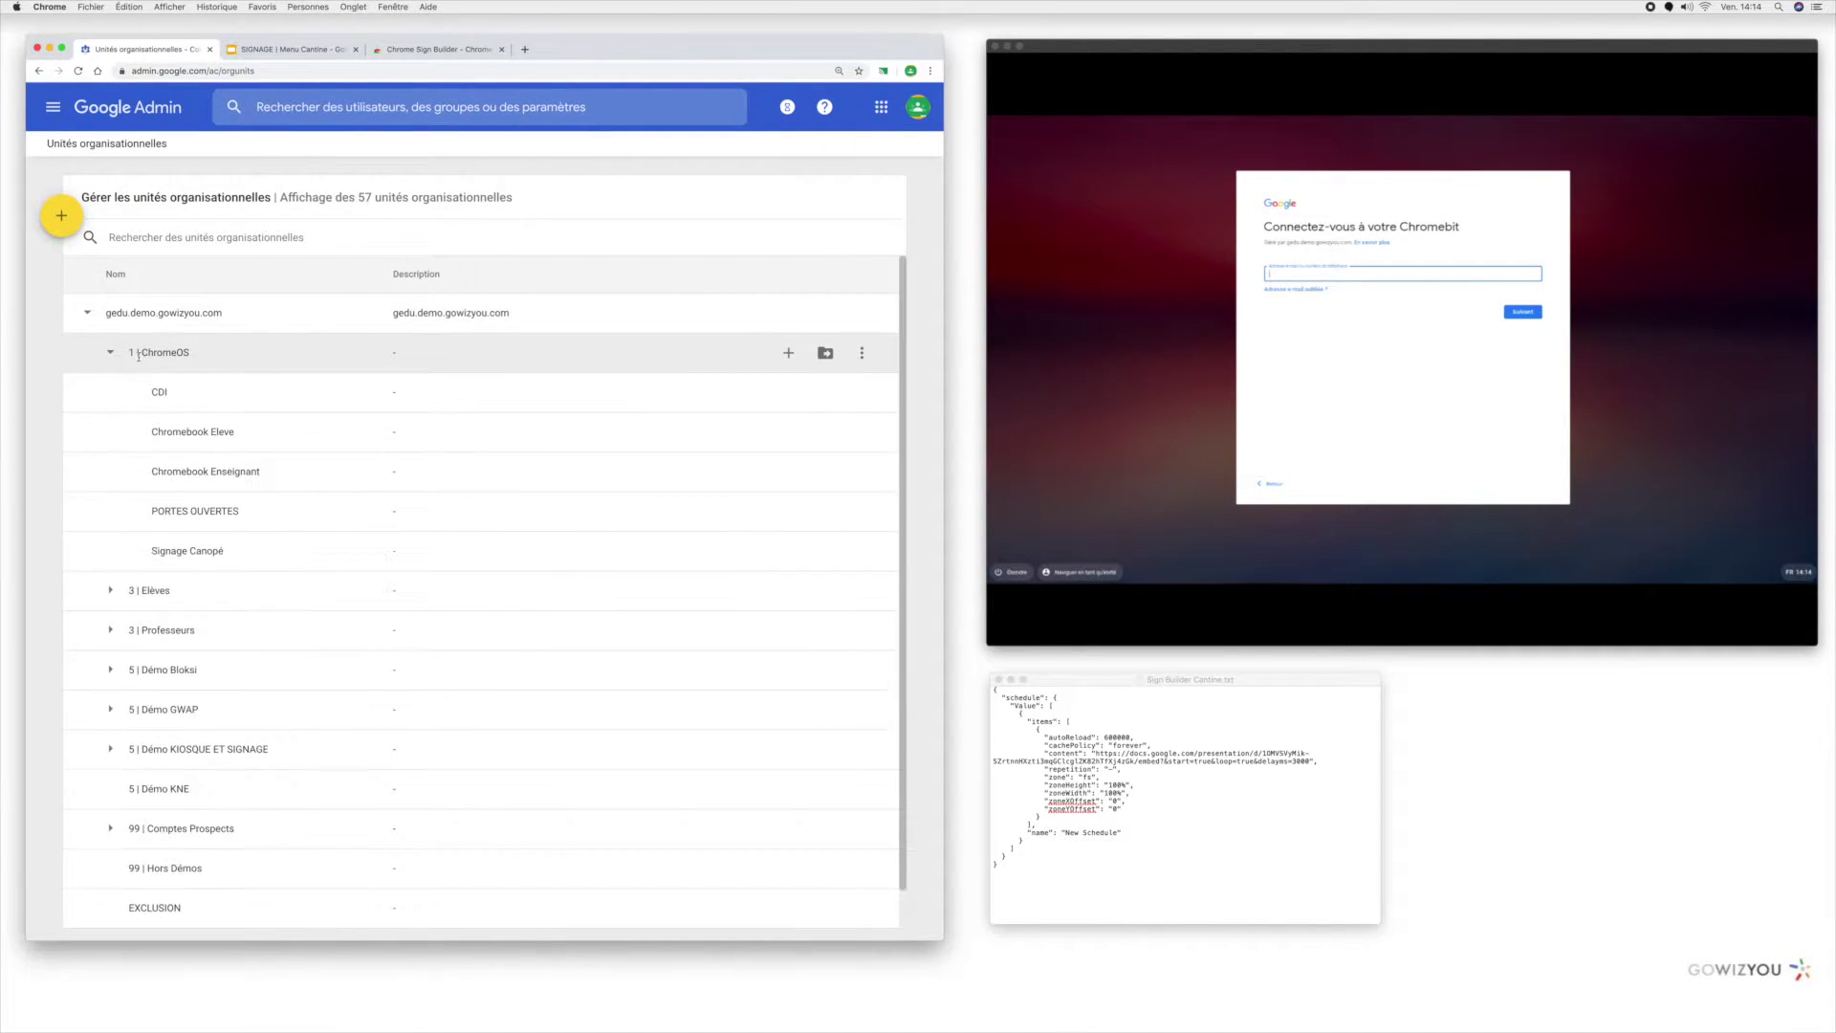
pyautogui.click(786, 354)
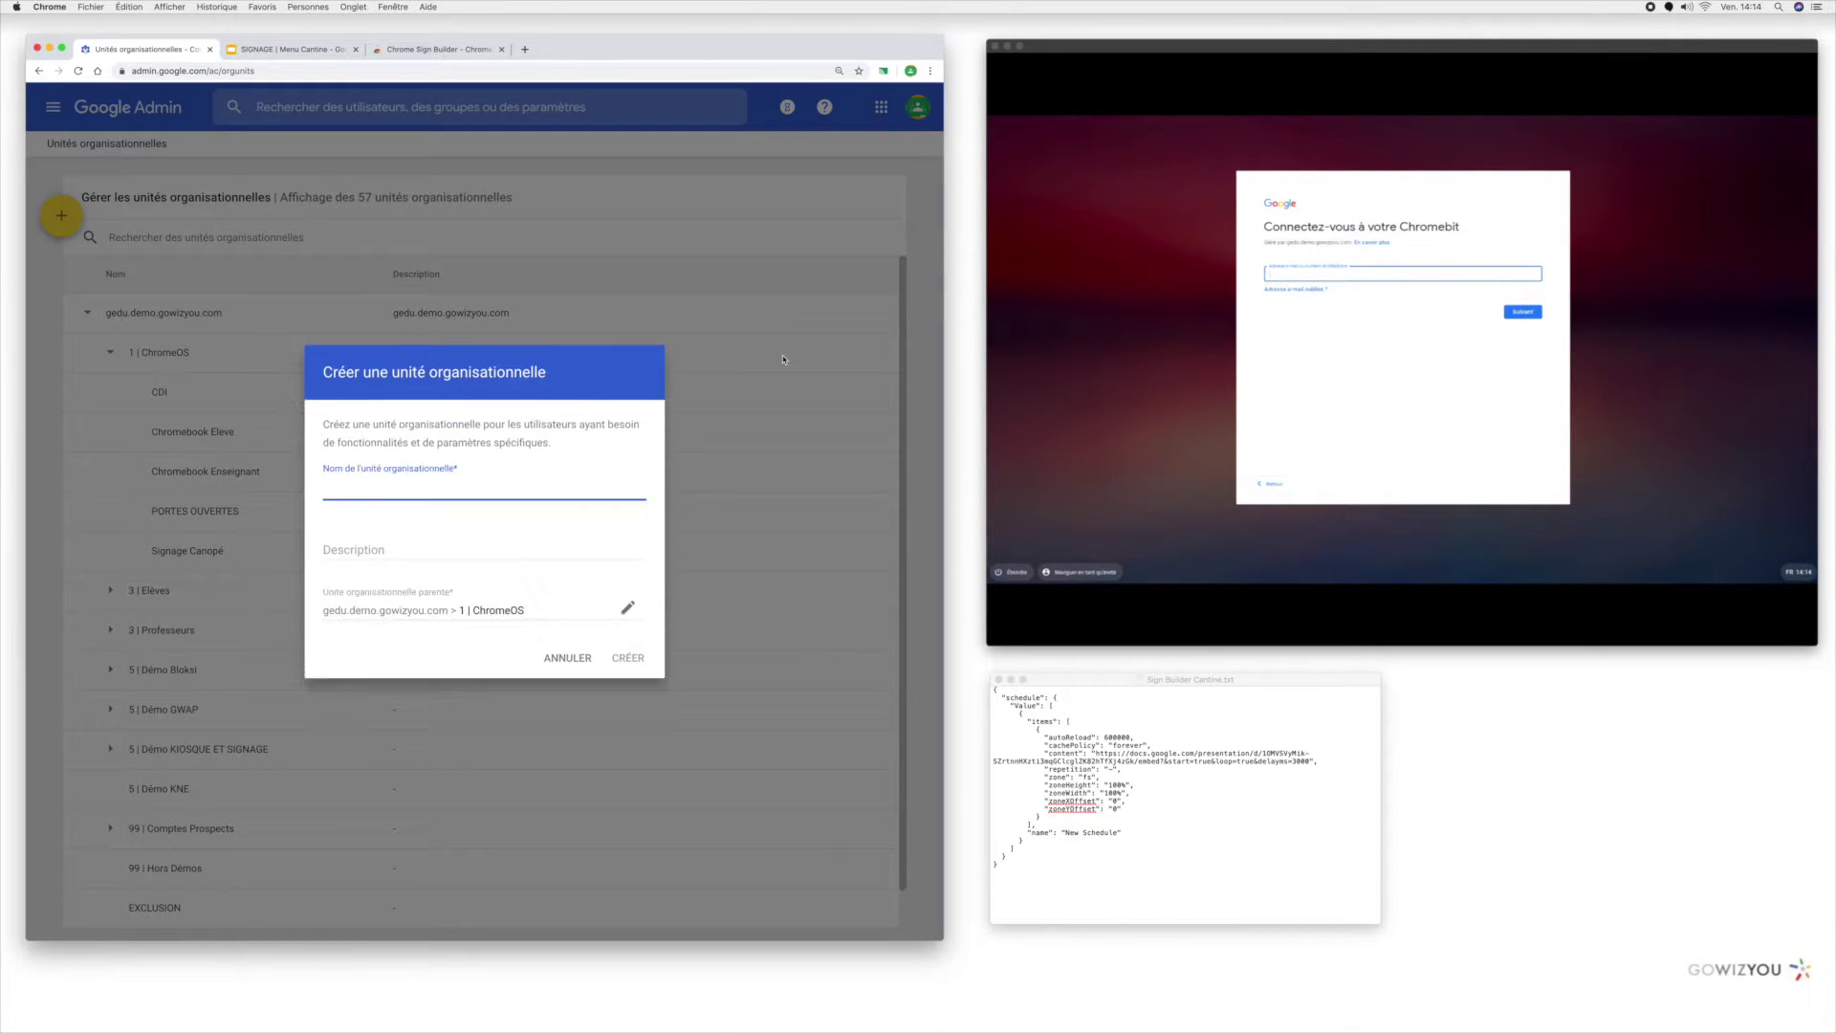
pyautogui.write('Cantine')
pyautogui.click(631, 657)
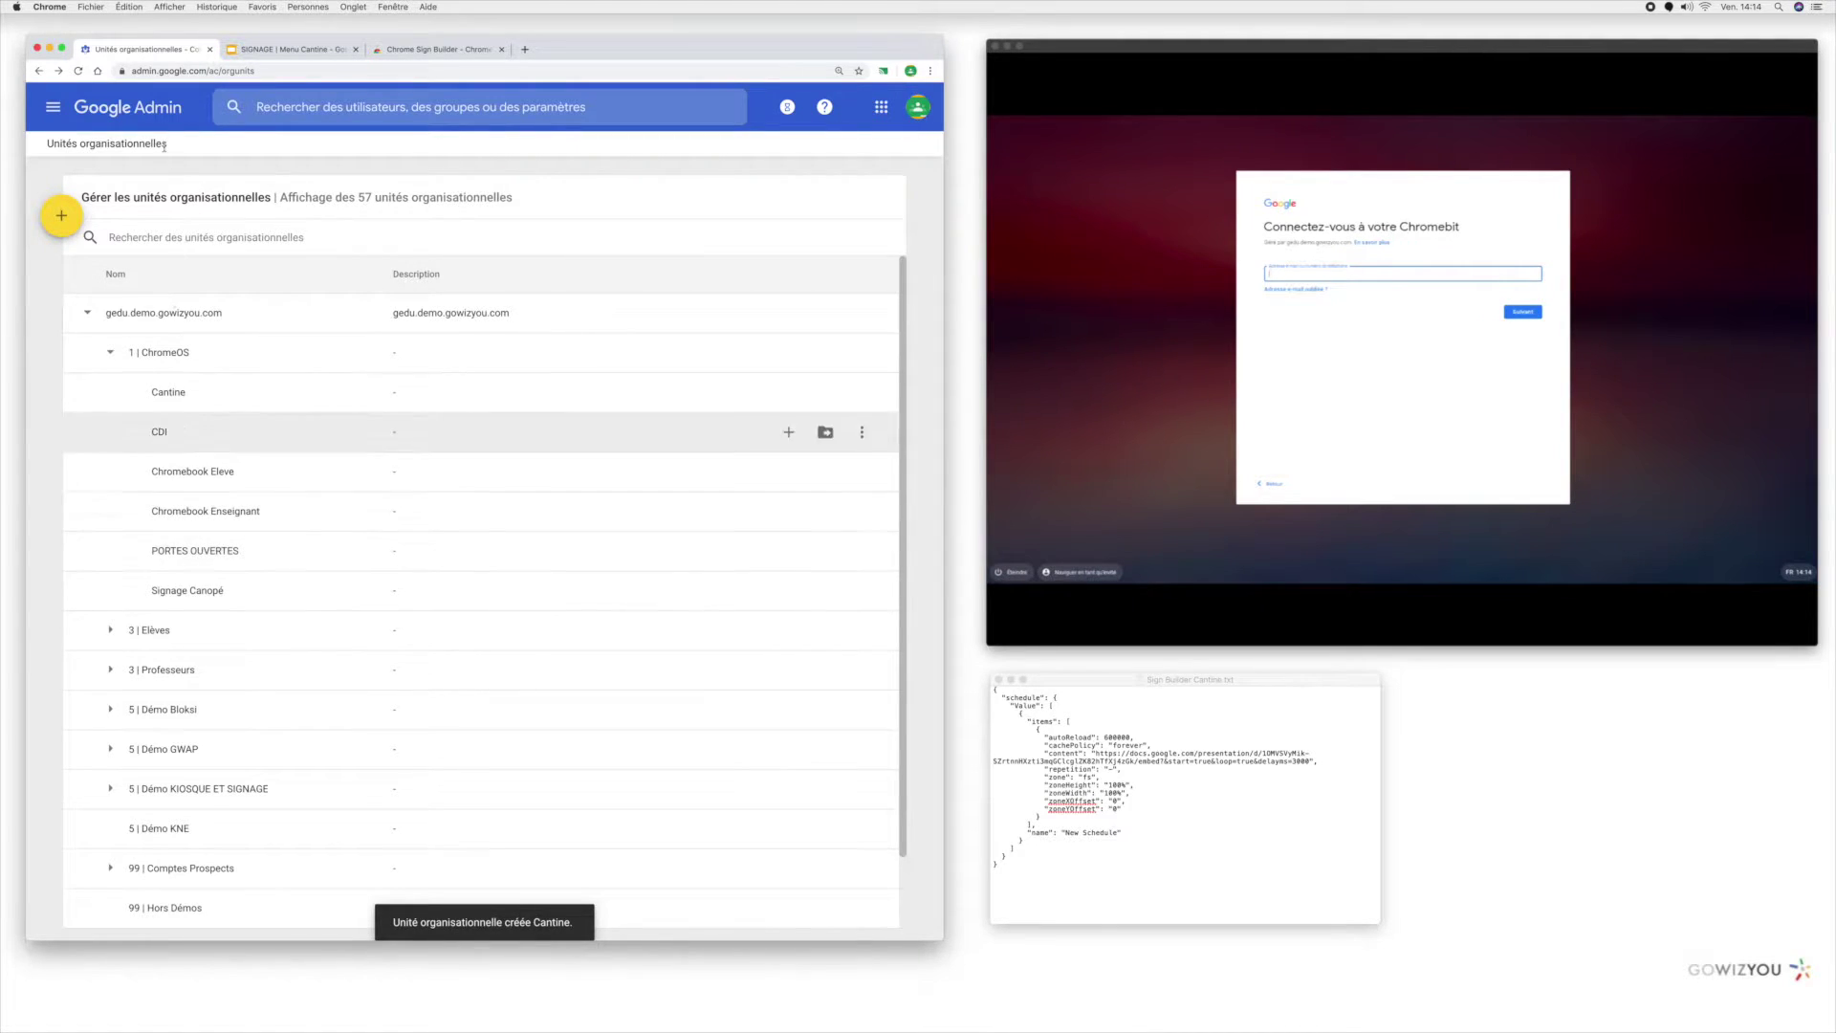
# Move the ASUS Chromebit CS10 from the managed Chrome devices into the Cantine unit under 1 | ChromeOS.
pyautogui.click(165, 109)
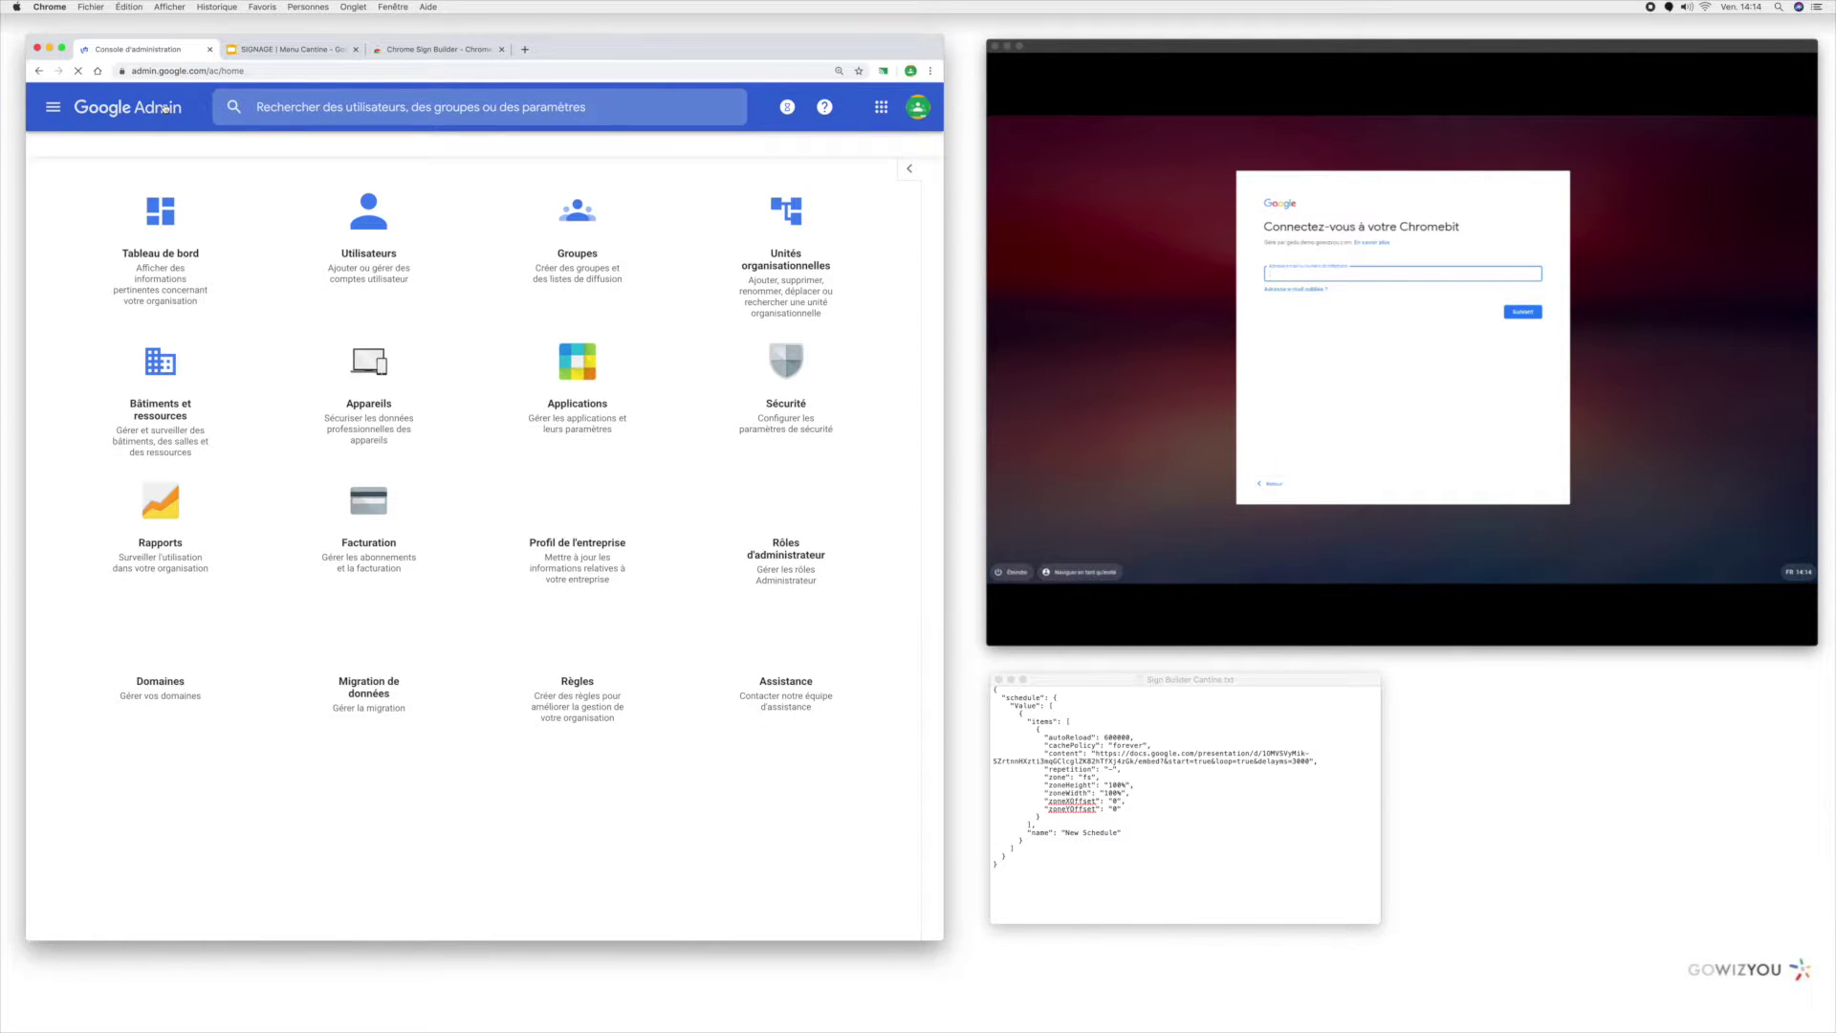
pyautogui.click(347, 358)
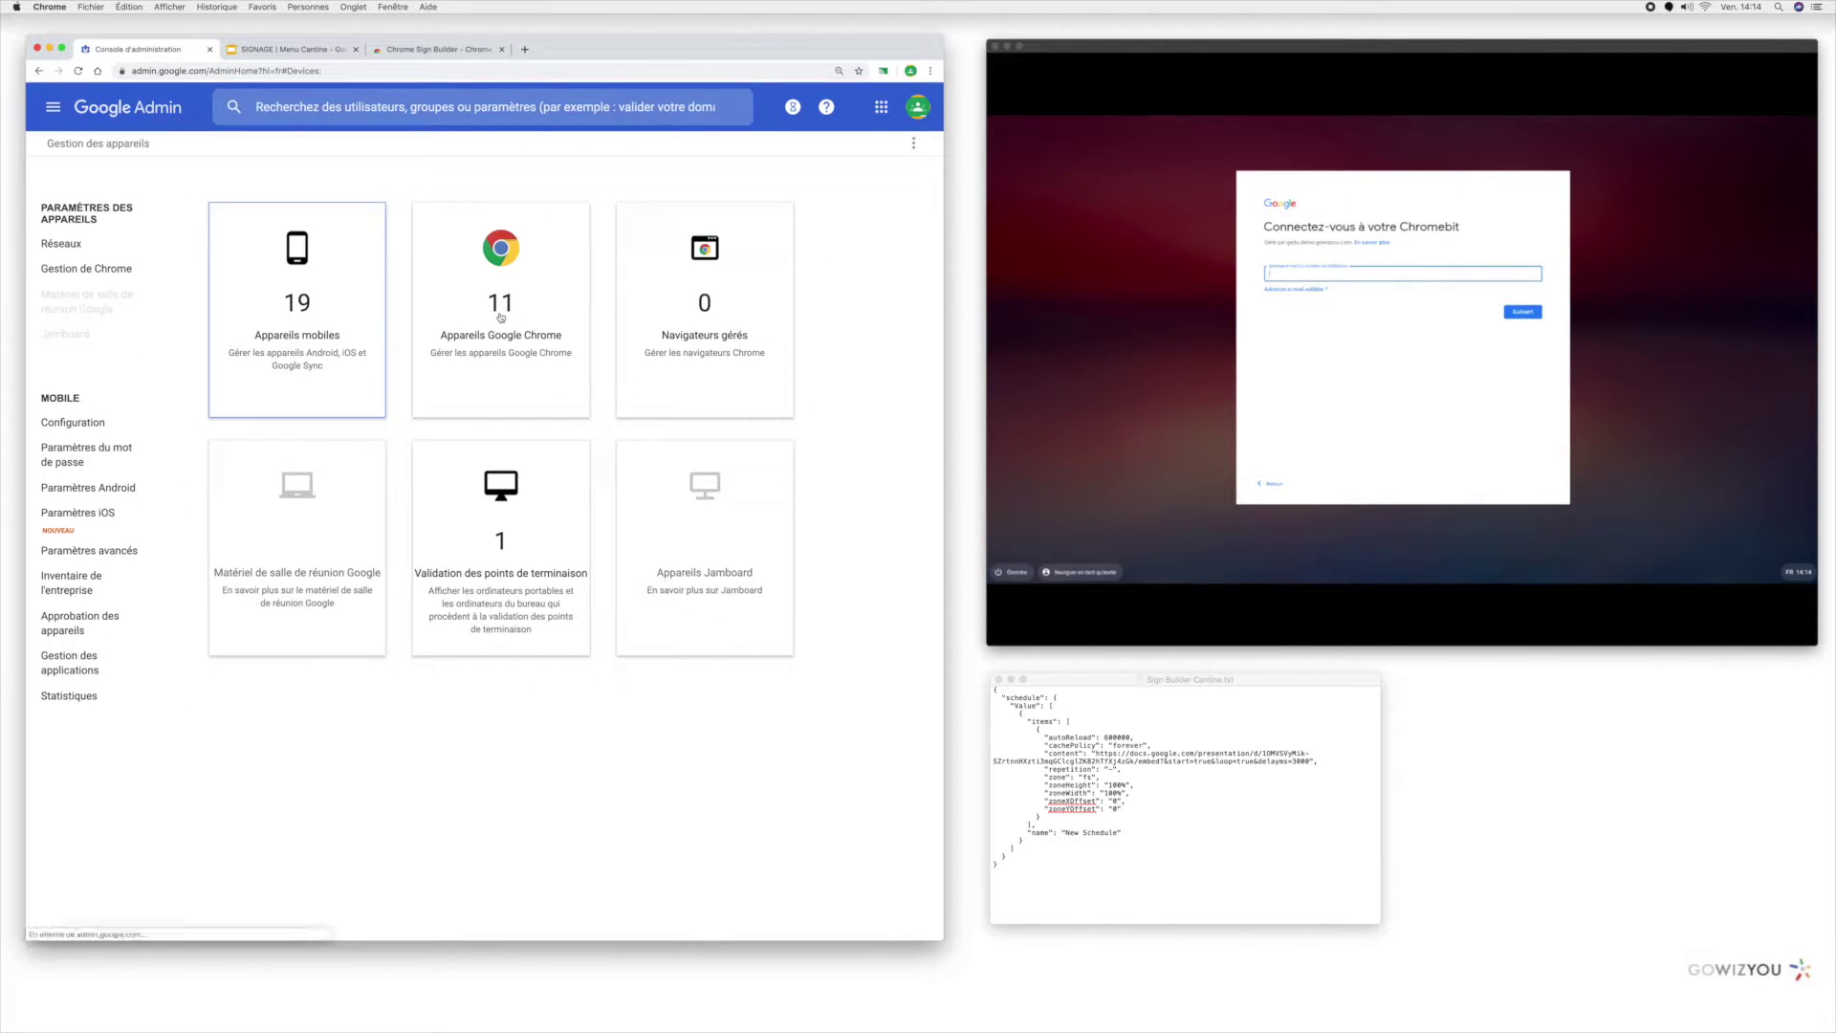
pyautogui.click(500, 317)
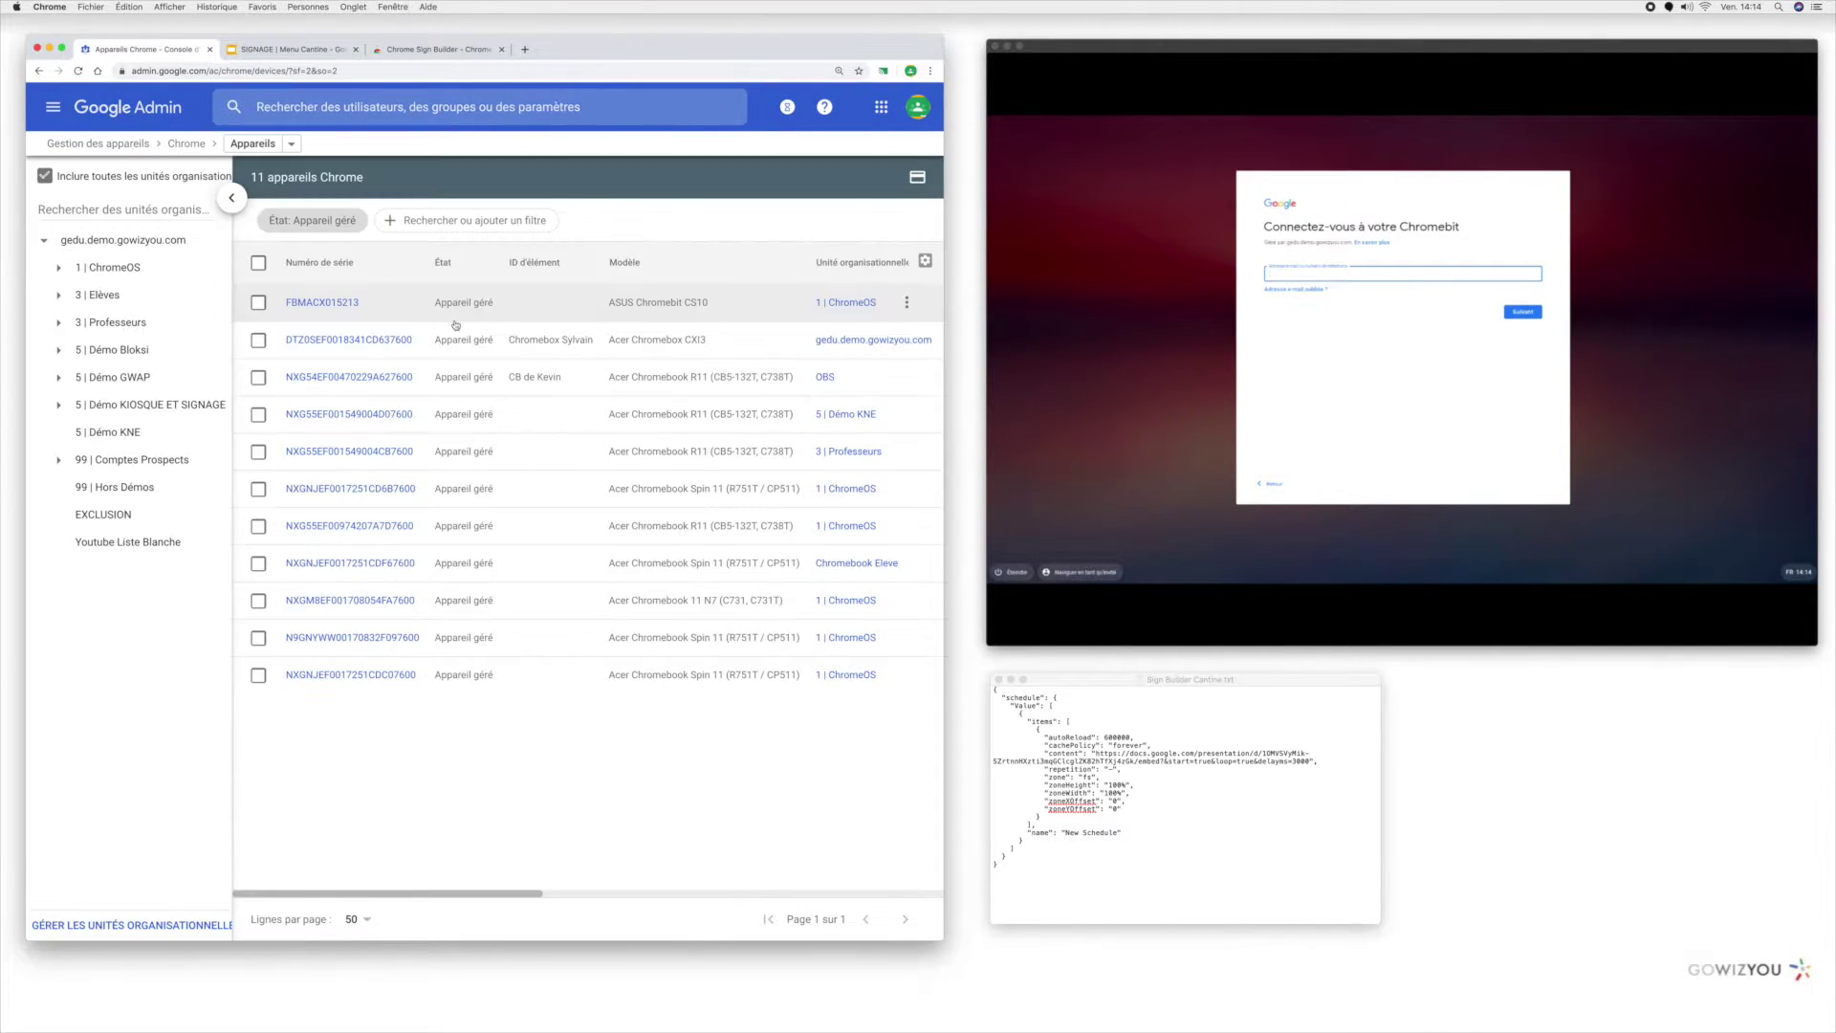
pyautogui.click(260, 303)
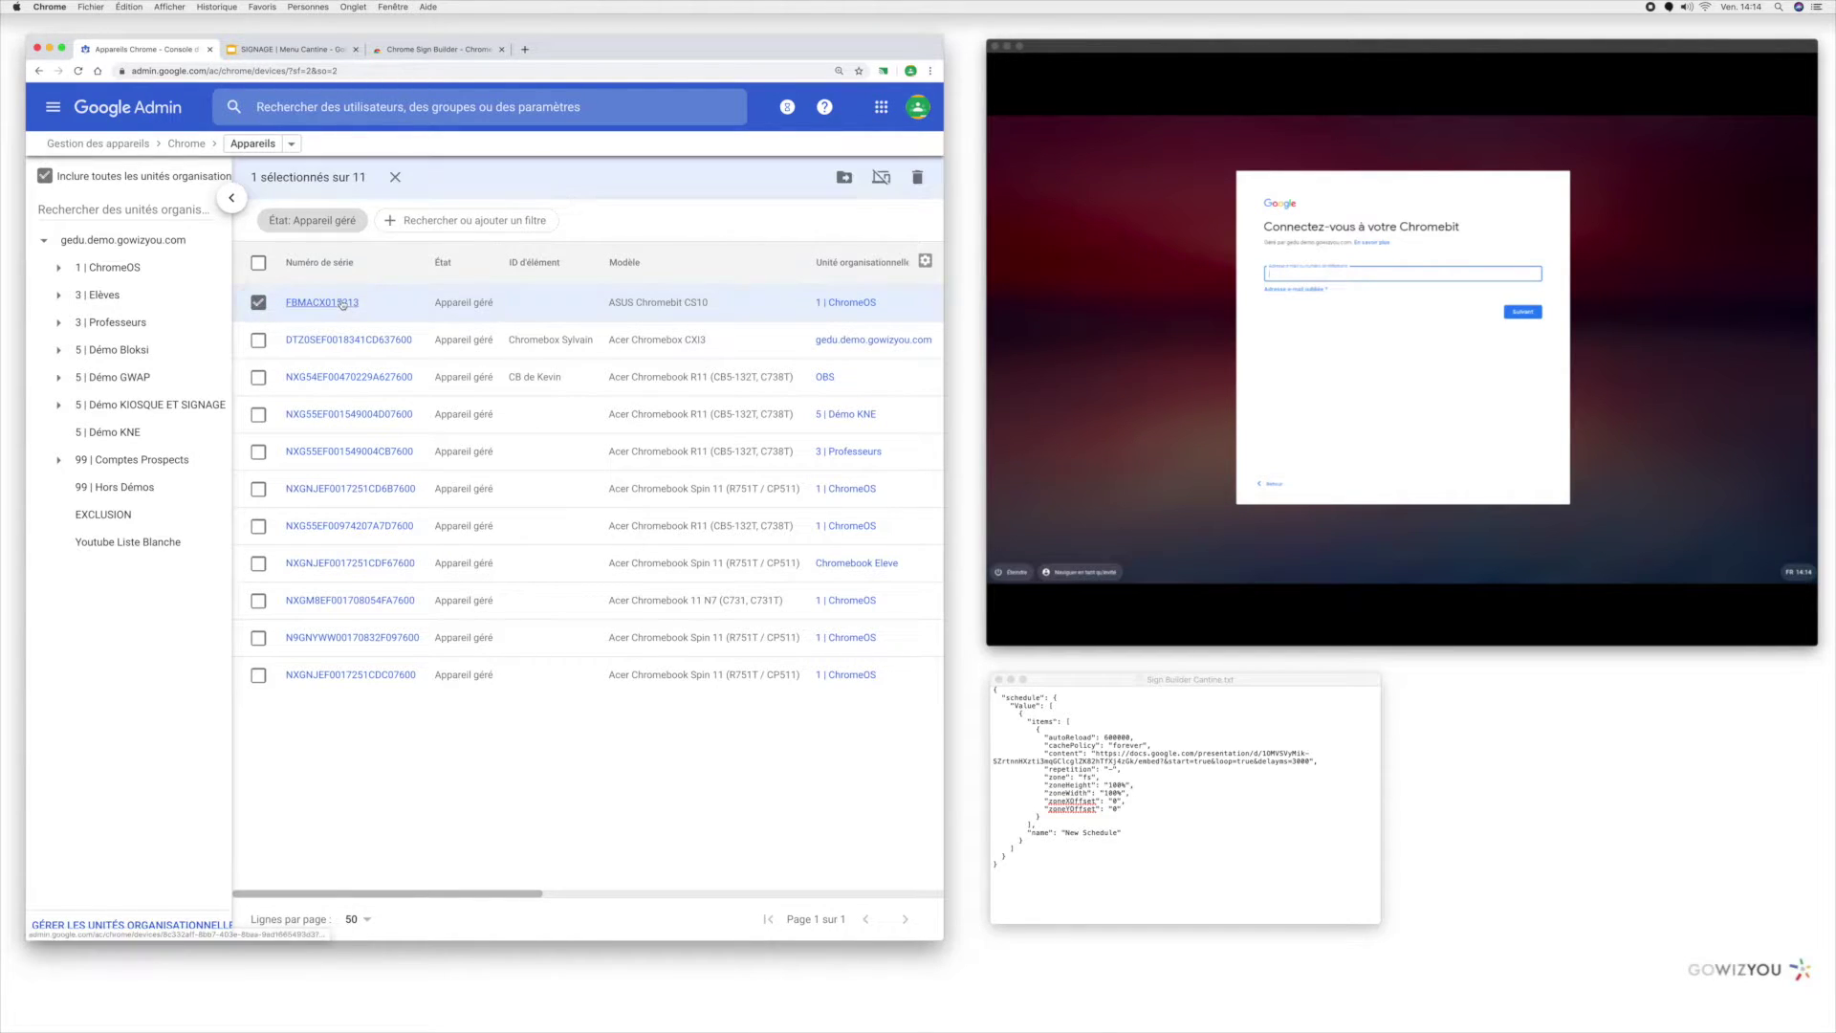
pyautogui.click(843, 179)
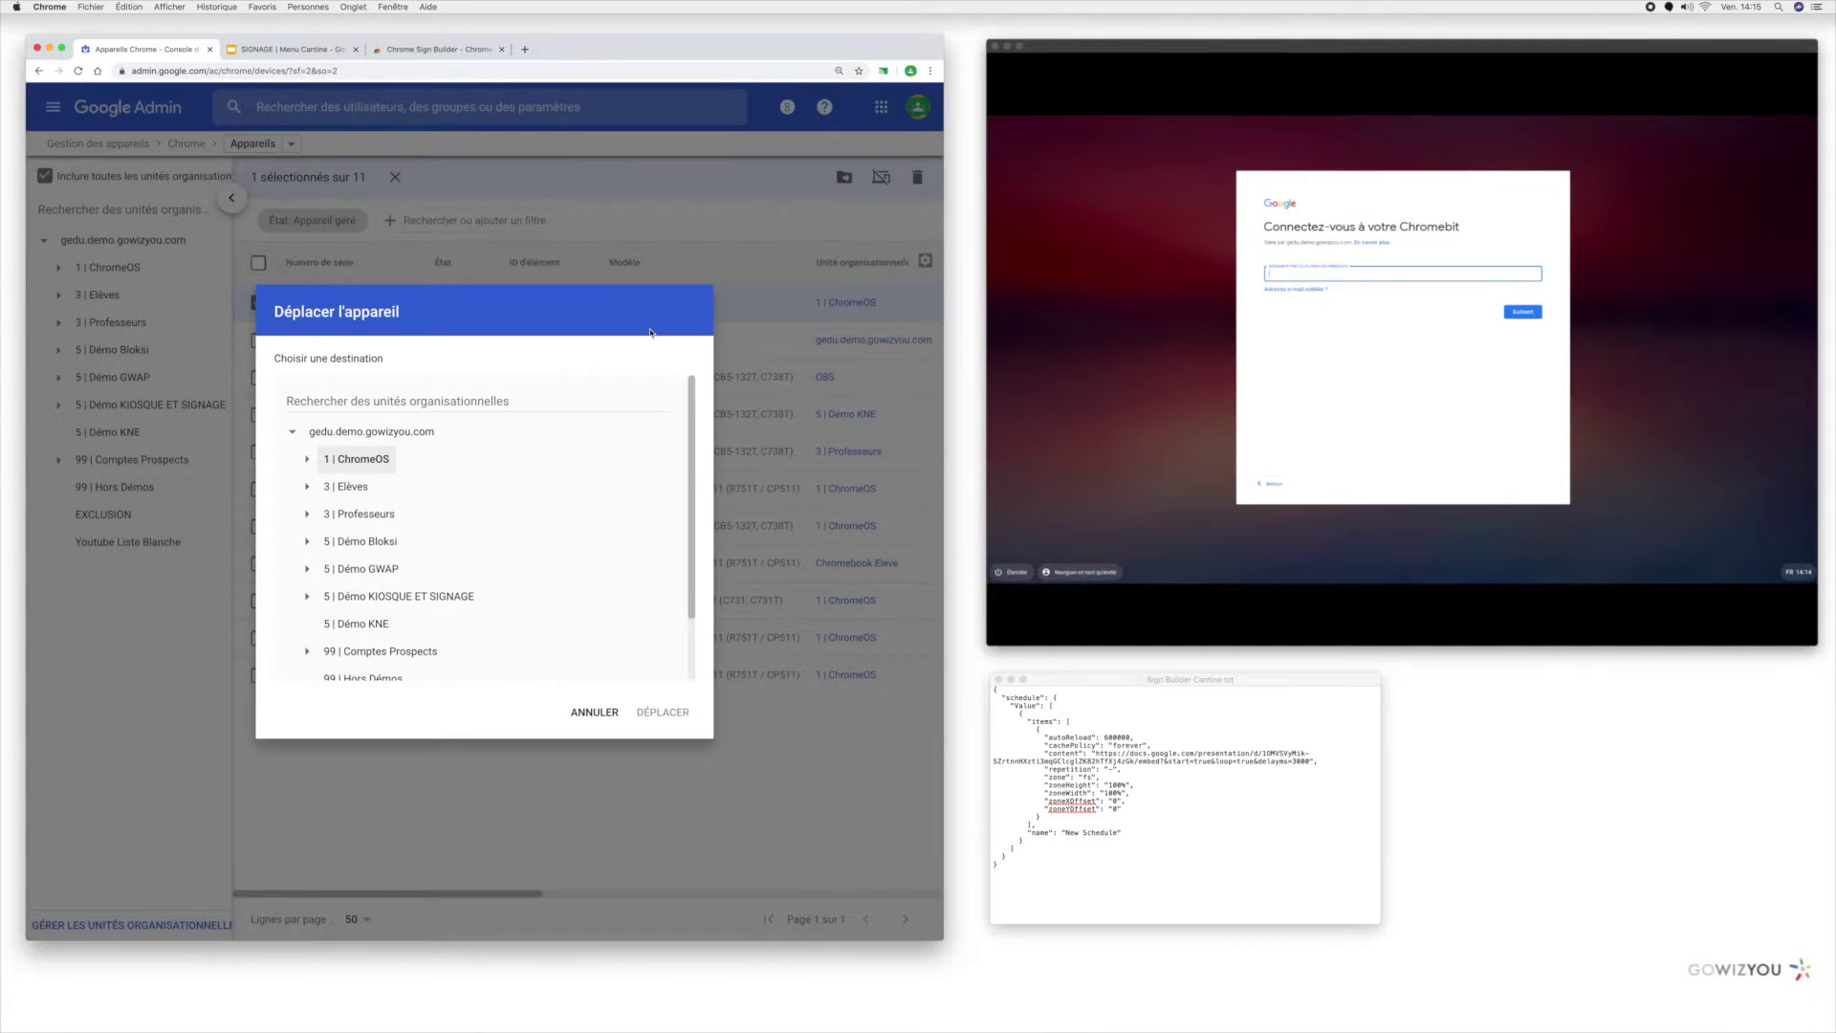
pyautogui.click(306, 460)
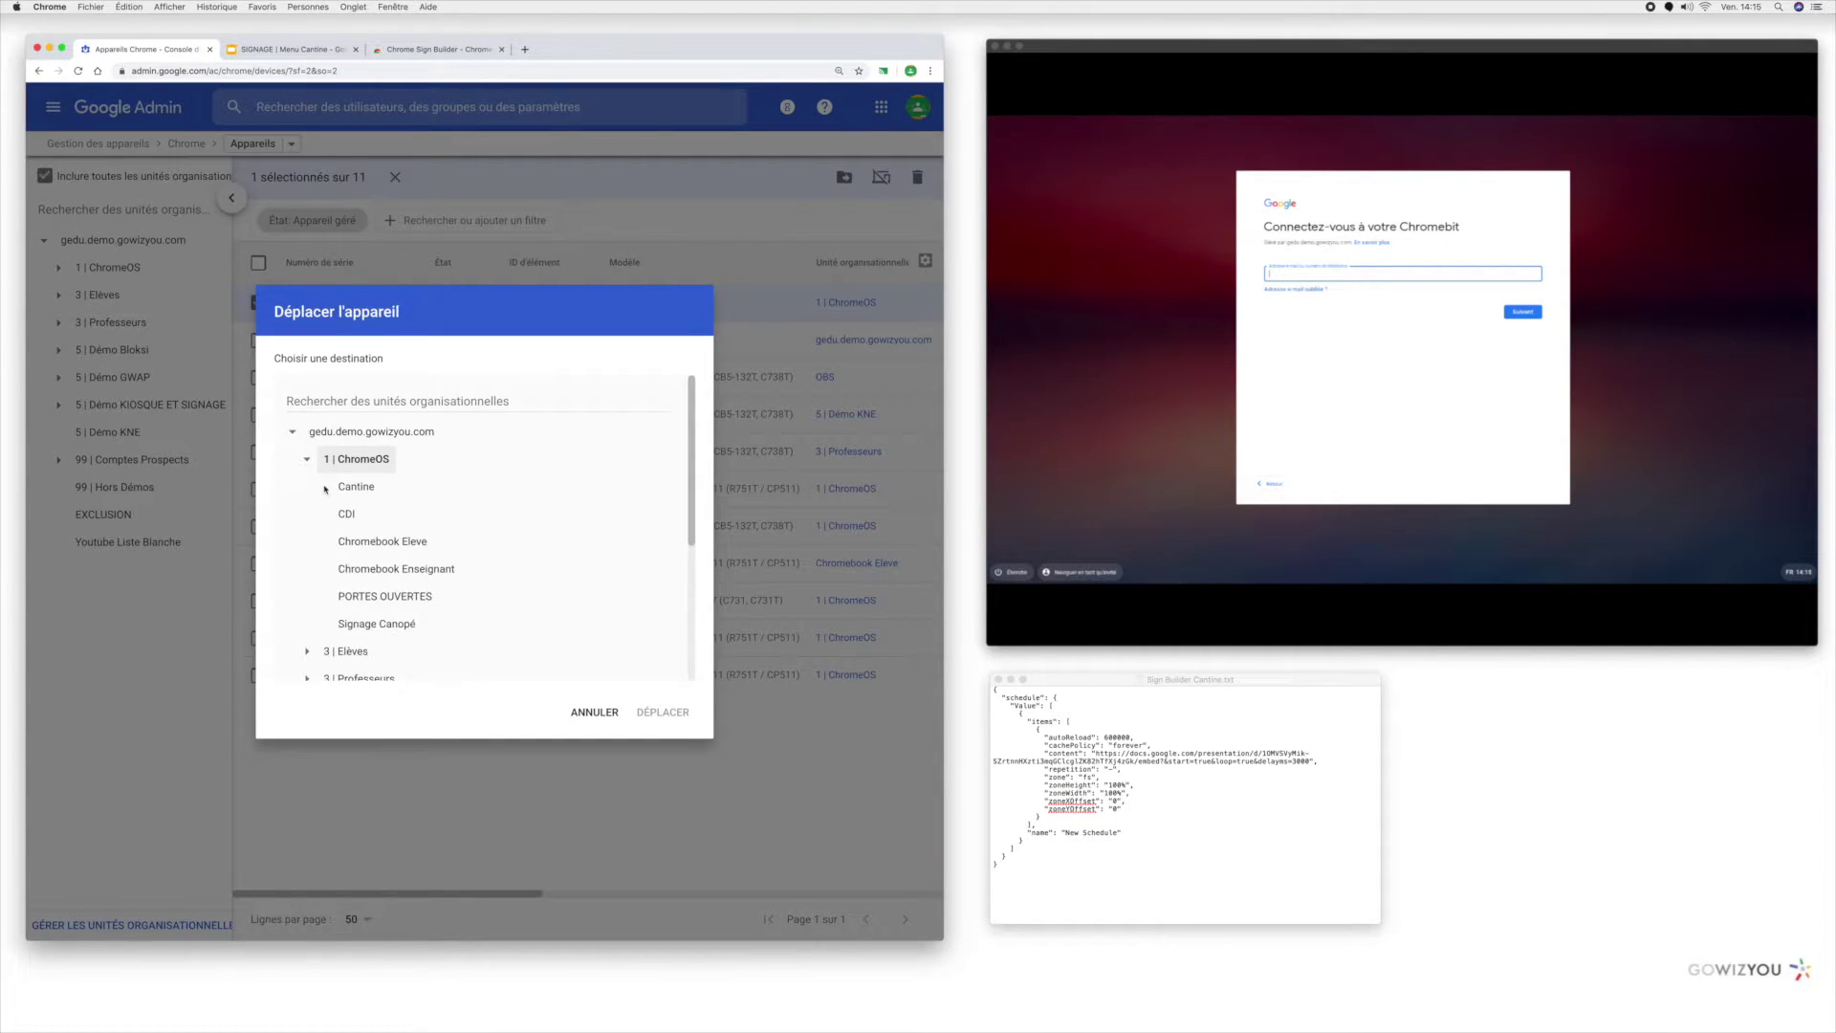
pyautogui.click(354, 488)
pyautogui.click(660, 717)
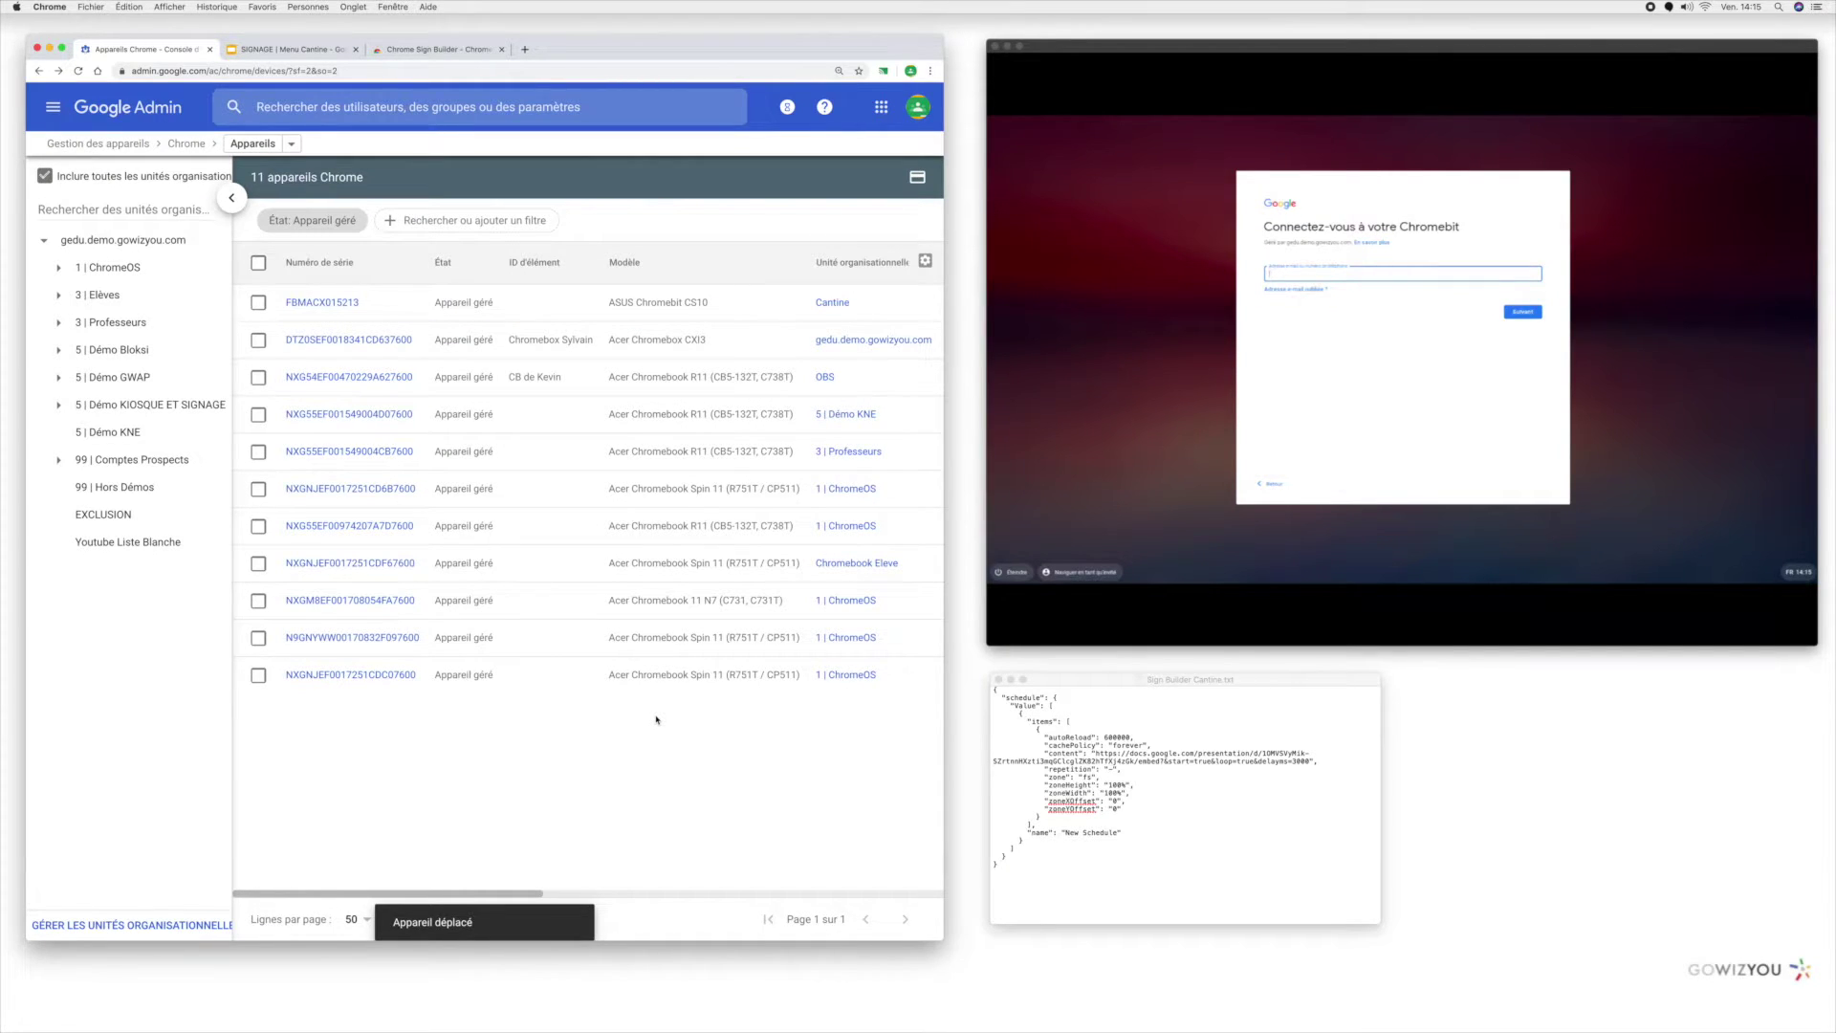
# Open the kiosk settings of Applications et extensions for the Cantine unit under 1 | ChromeOS.
pyautogui.click(186, 143)
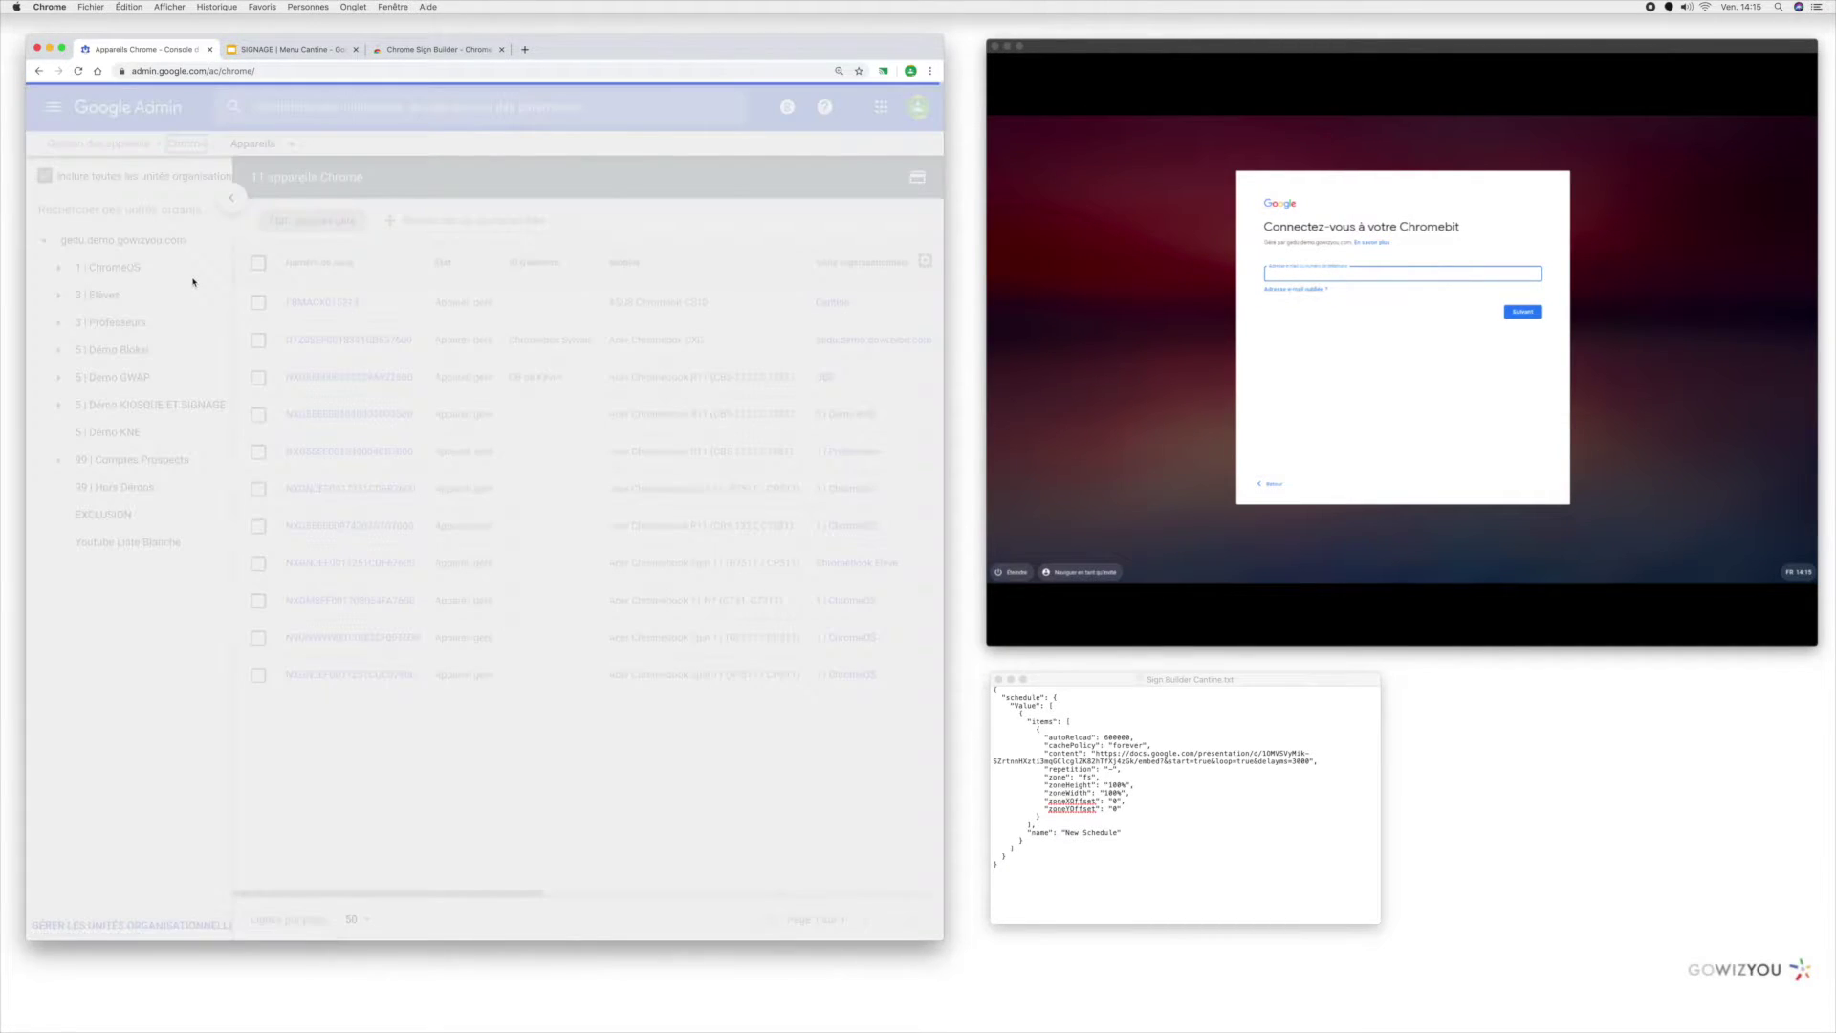
pyautogui.scroll(-2, 267, 539)
pyautogui.click(267, 539)
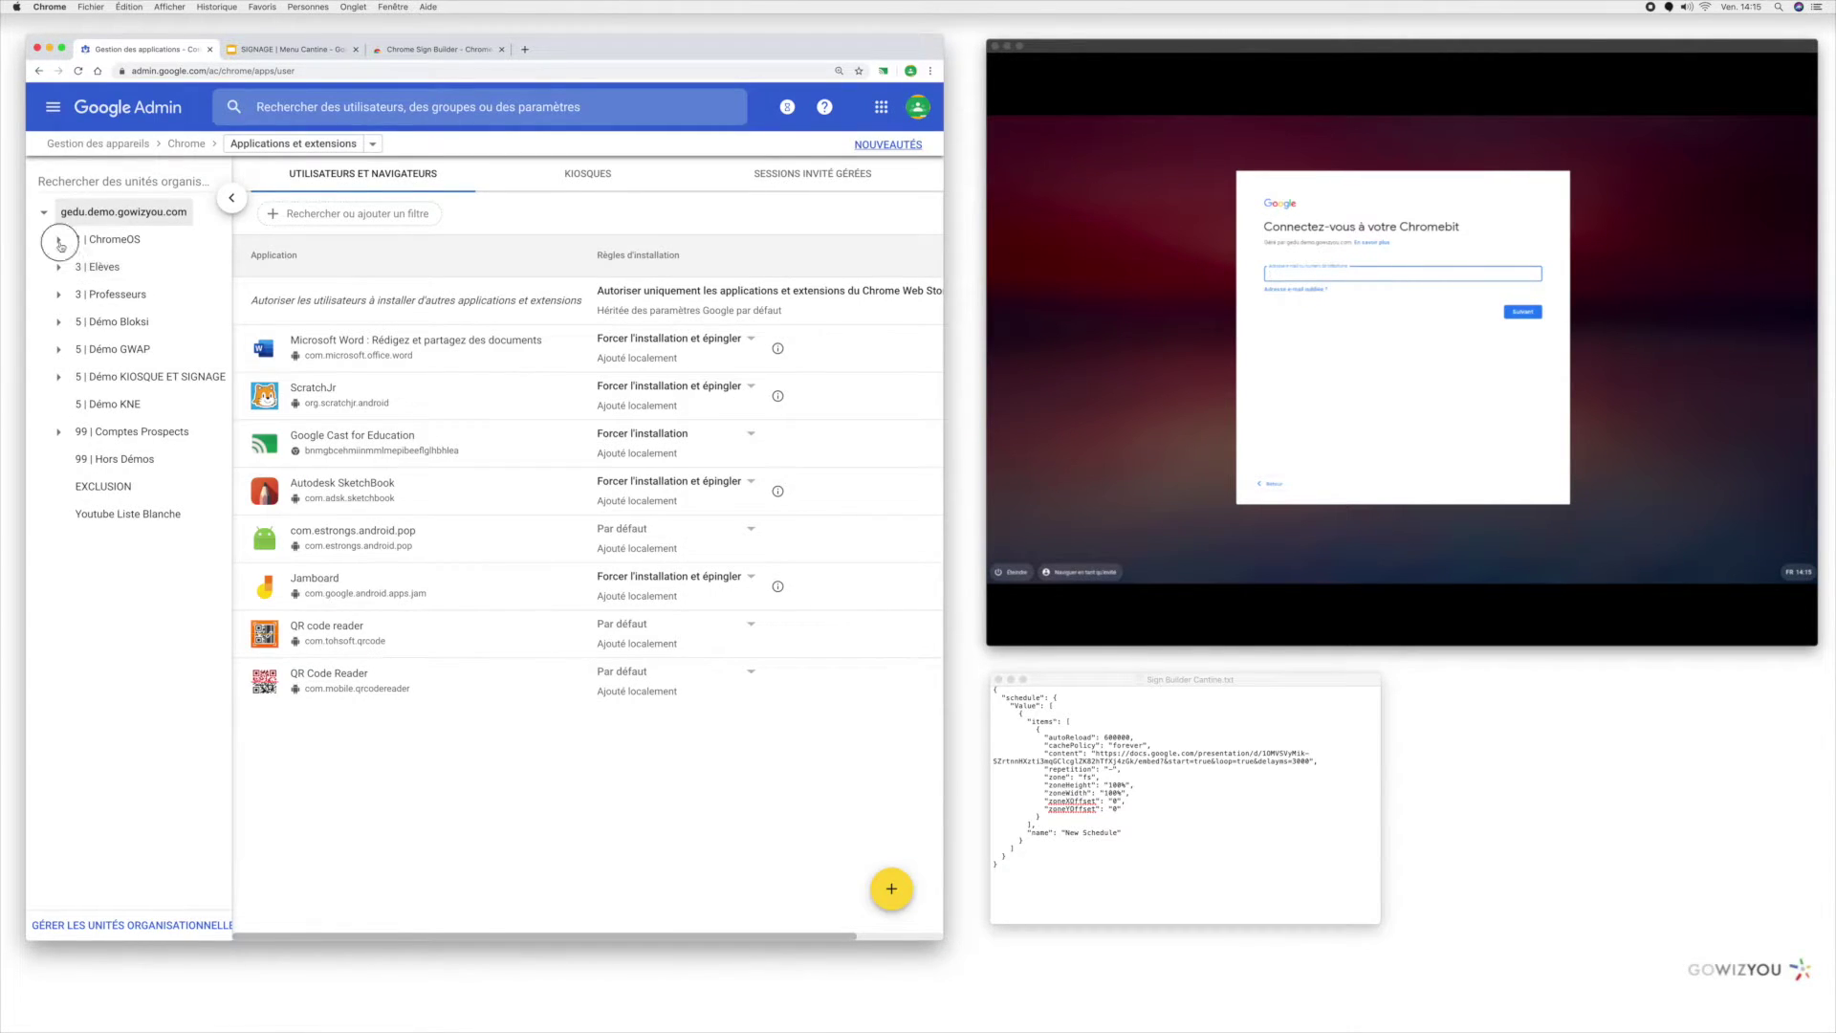
pyautogui.click(58, 241)
pyautogui.click(114, 268)
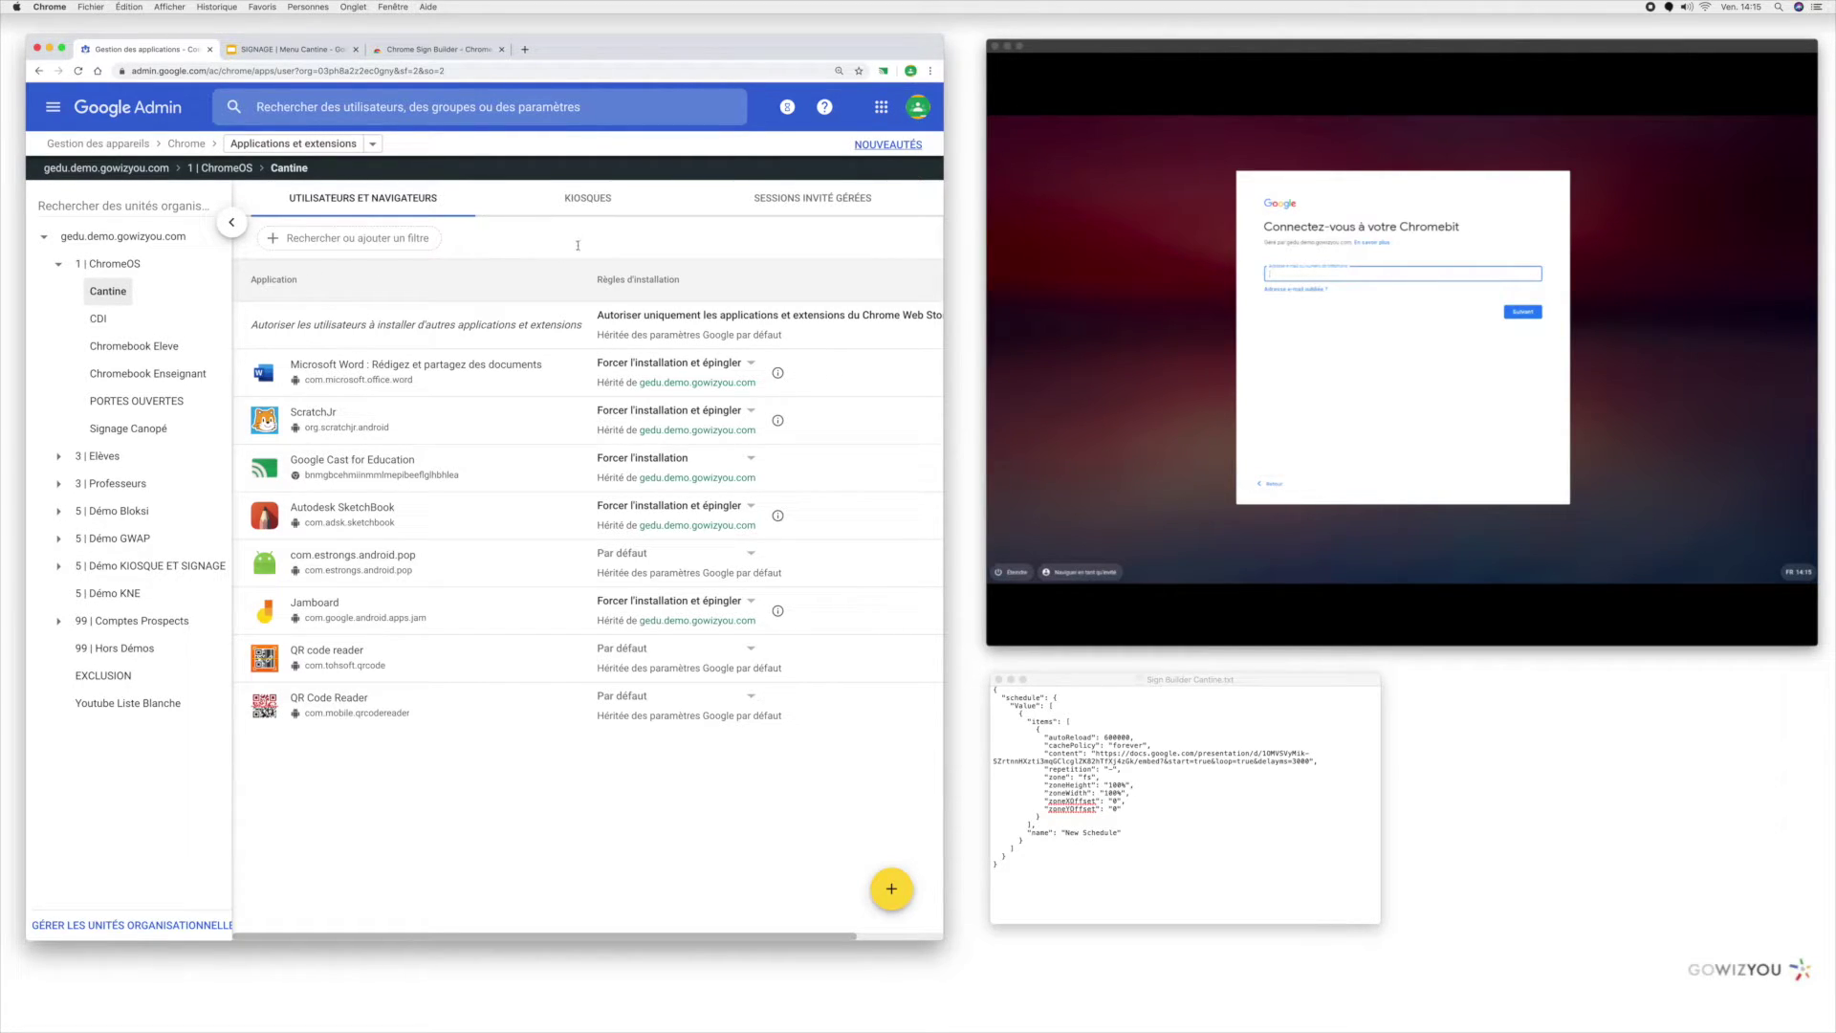
pyautogui.click(588, 198)
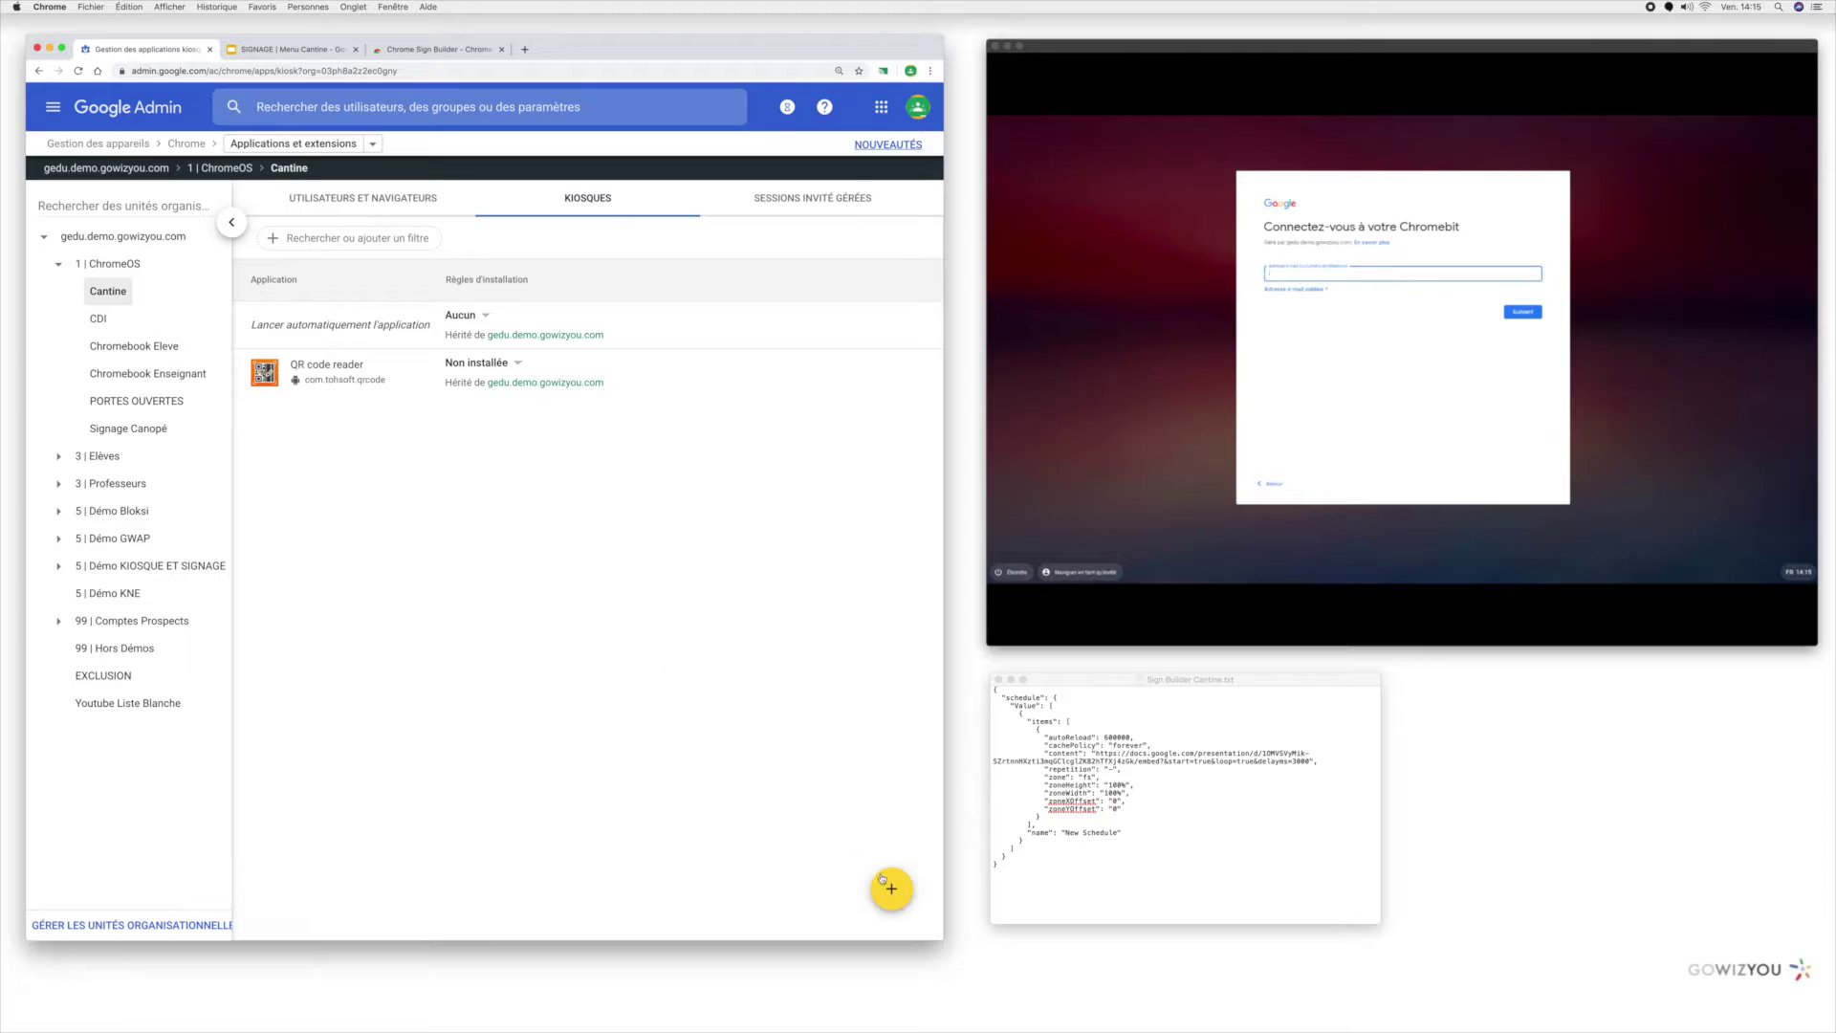
# Find "sign builder" in the Chrome Web Store and add Chrome Sign Builder as an installed (Installée) kiosk app for Cantine.
pyautogui.moveTo(882, 877)
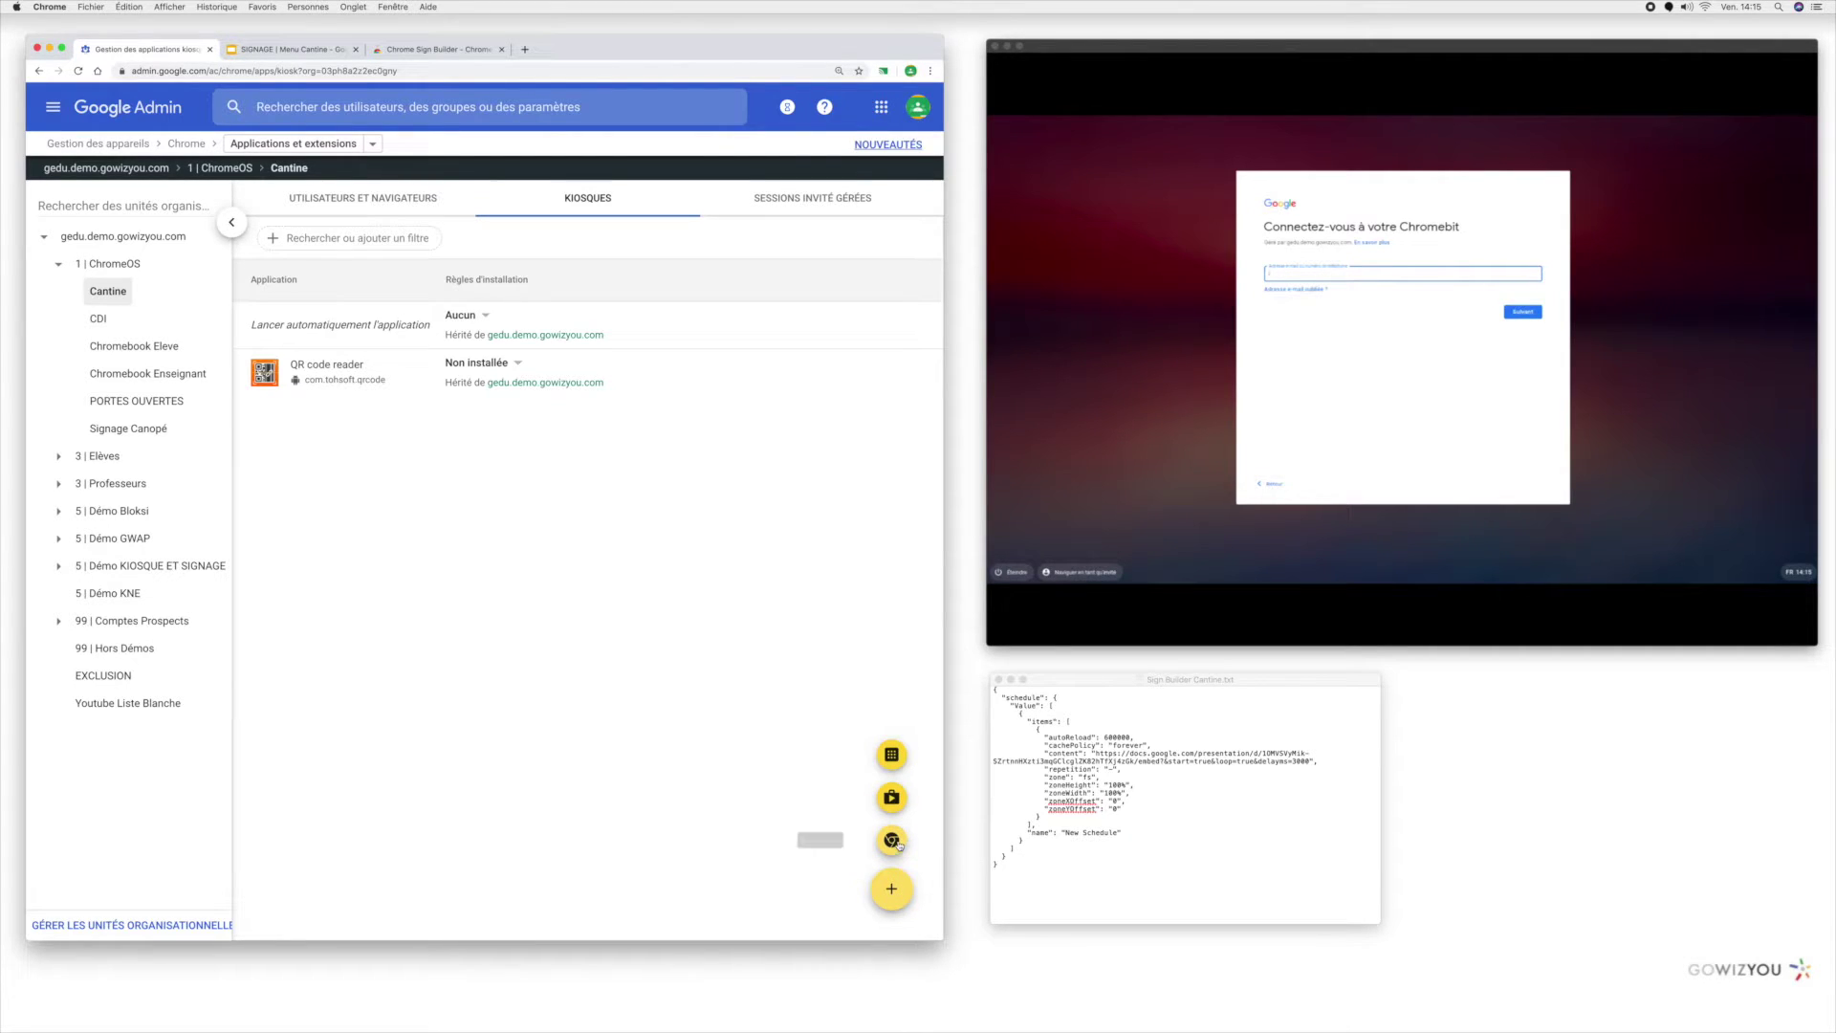
pyautogui.click(892, 840)
pyautogui.write('sign builder')
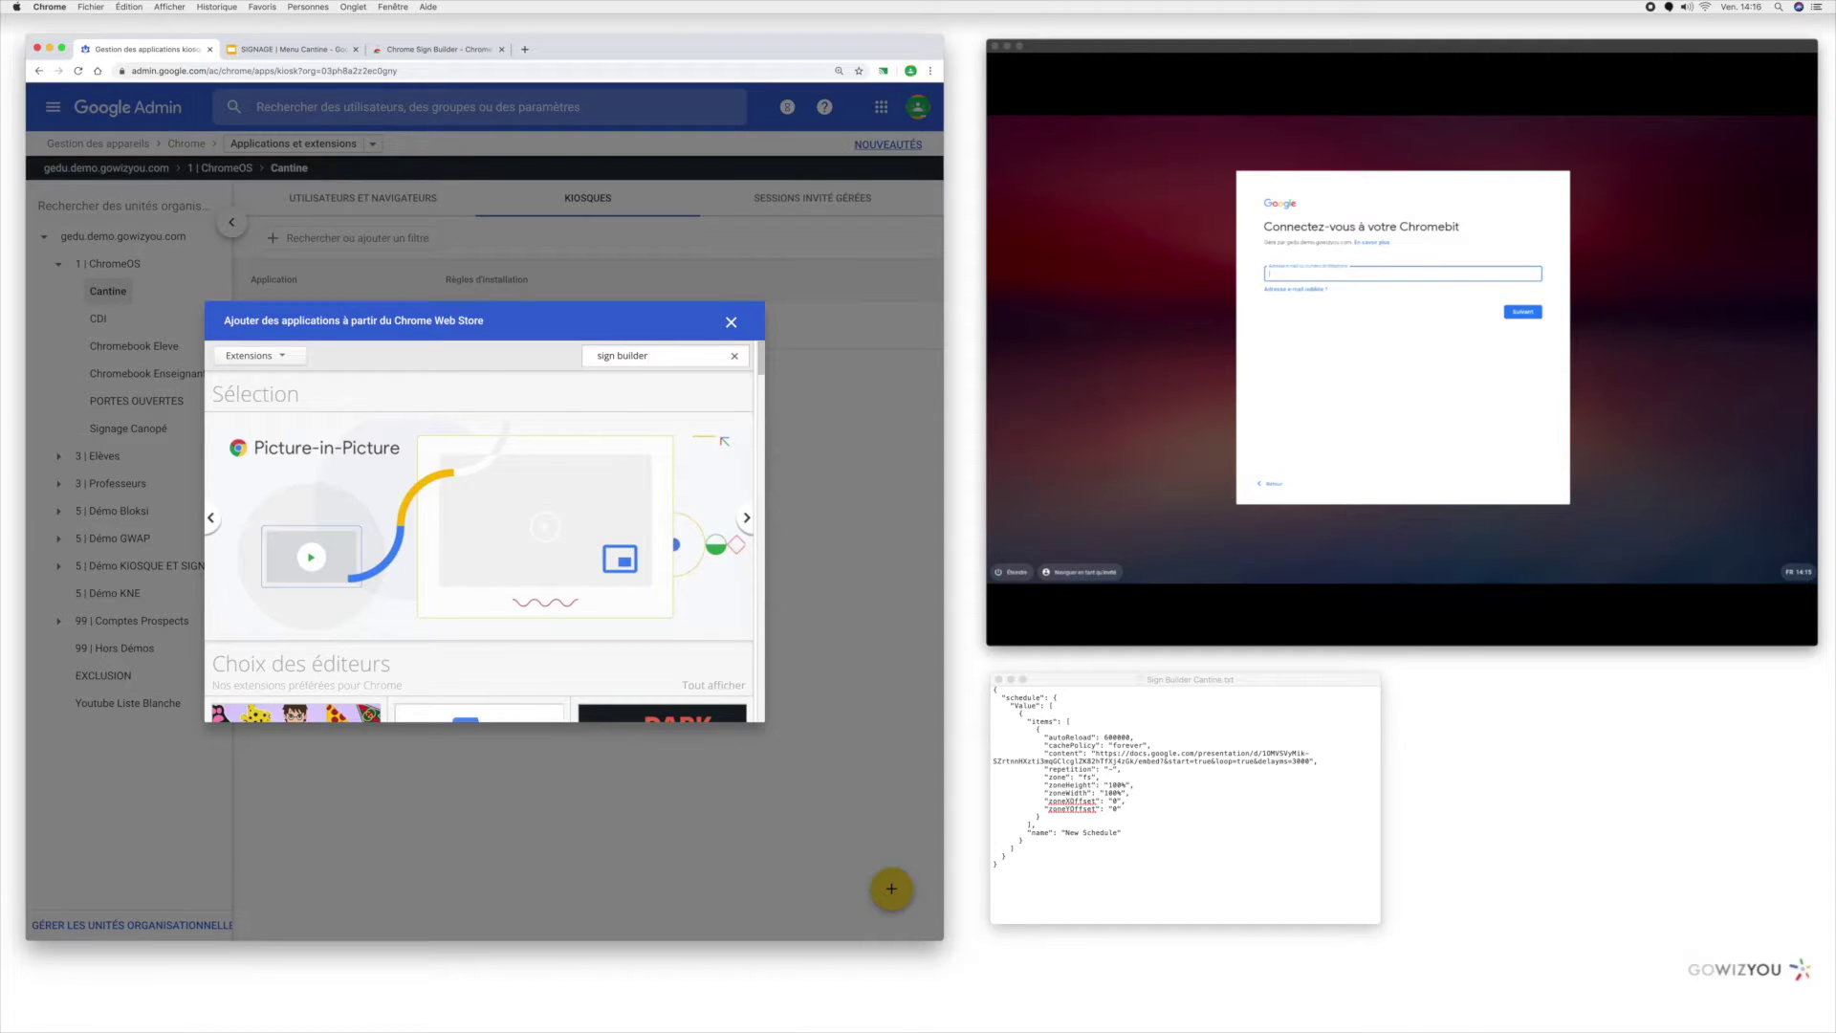
pyautogui.press('Return')
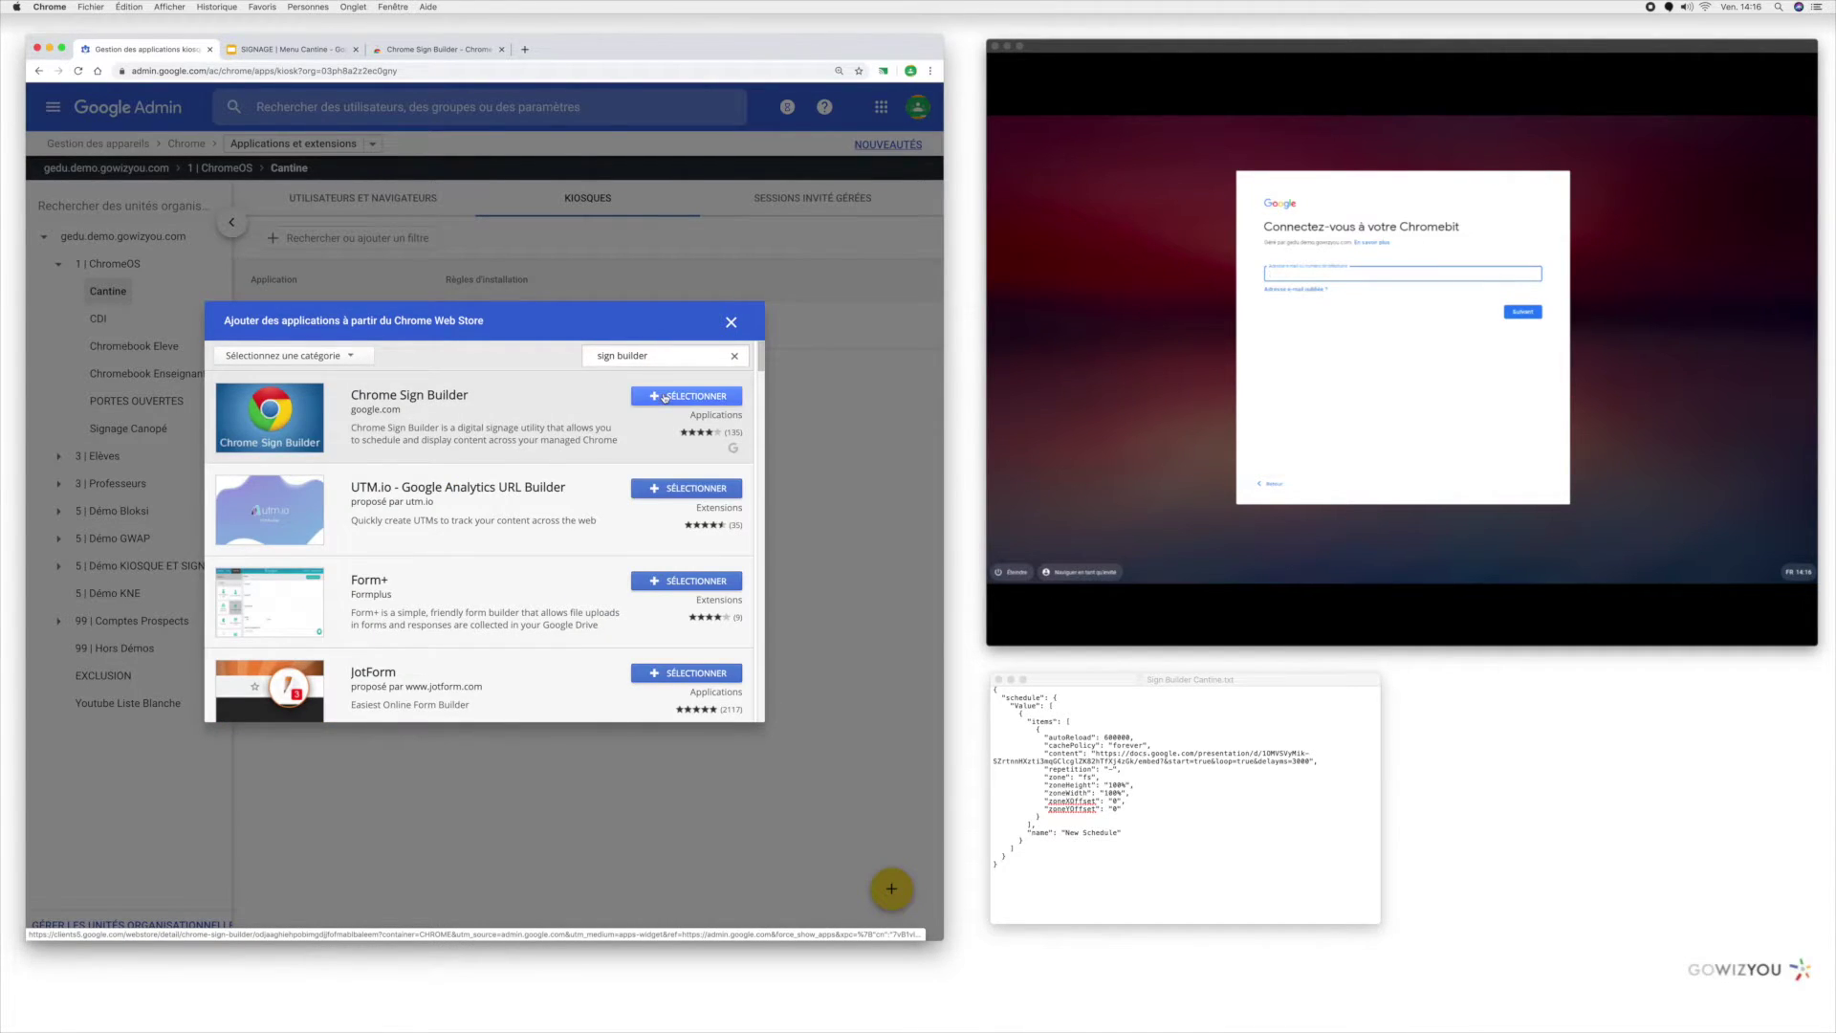
pyautogui.click(665, 397)
pyautogui.click(537, 393)
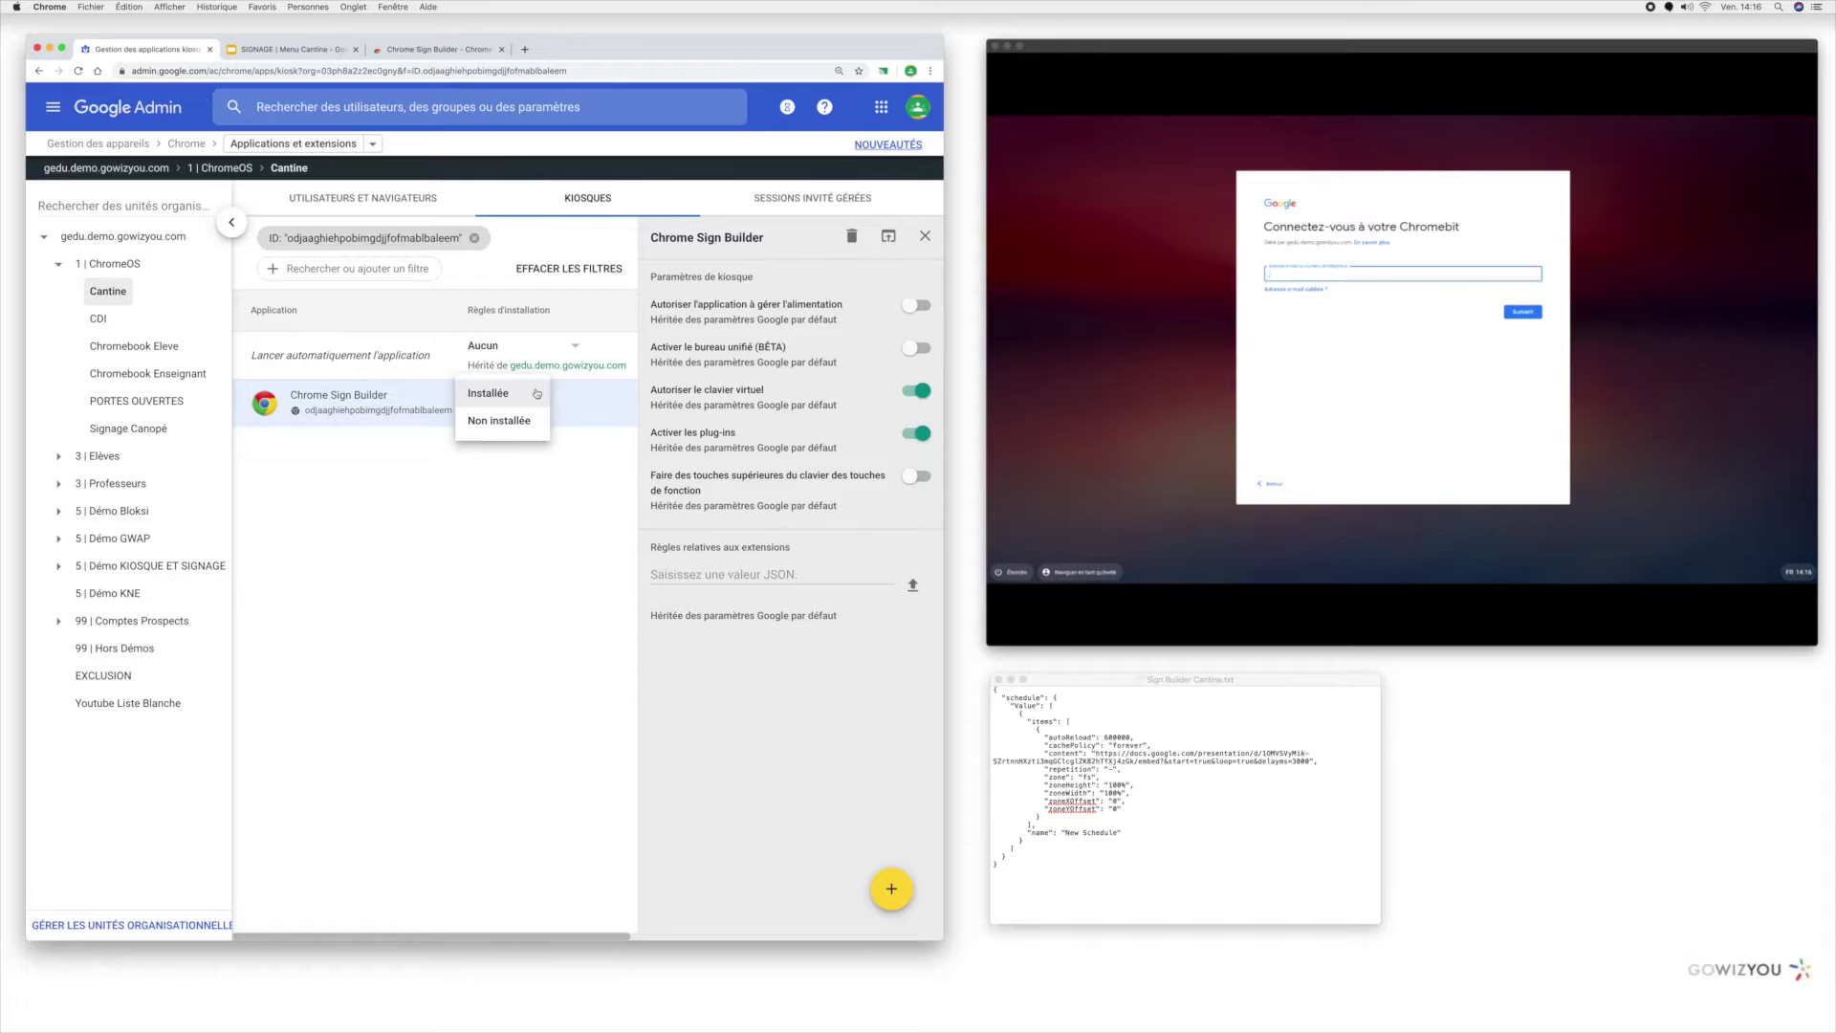
pyautogui.click(537, 393)
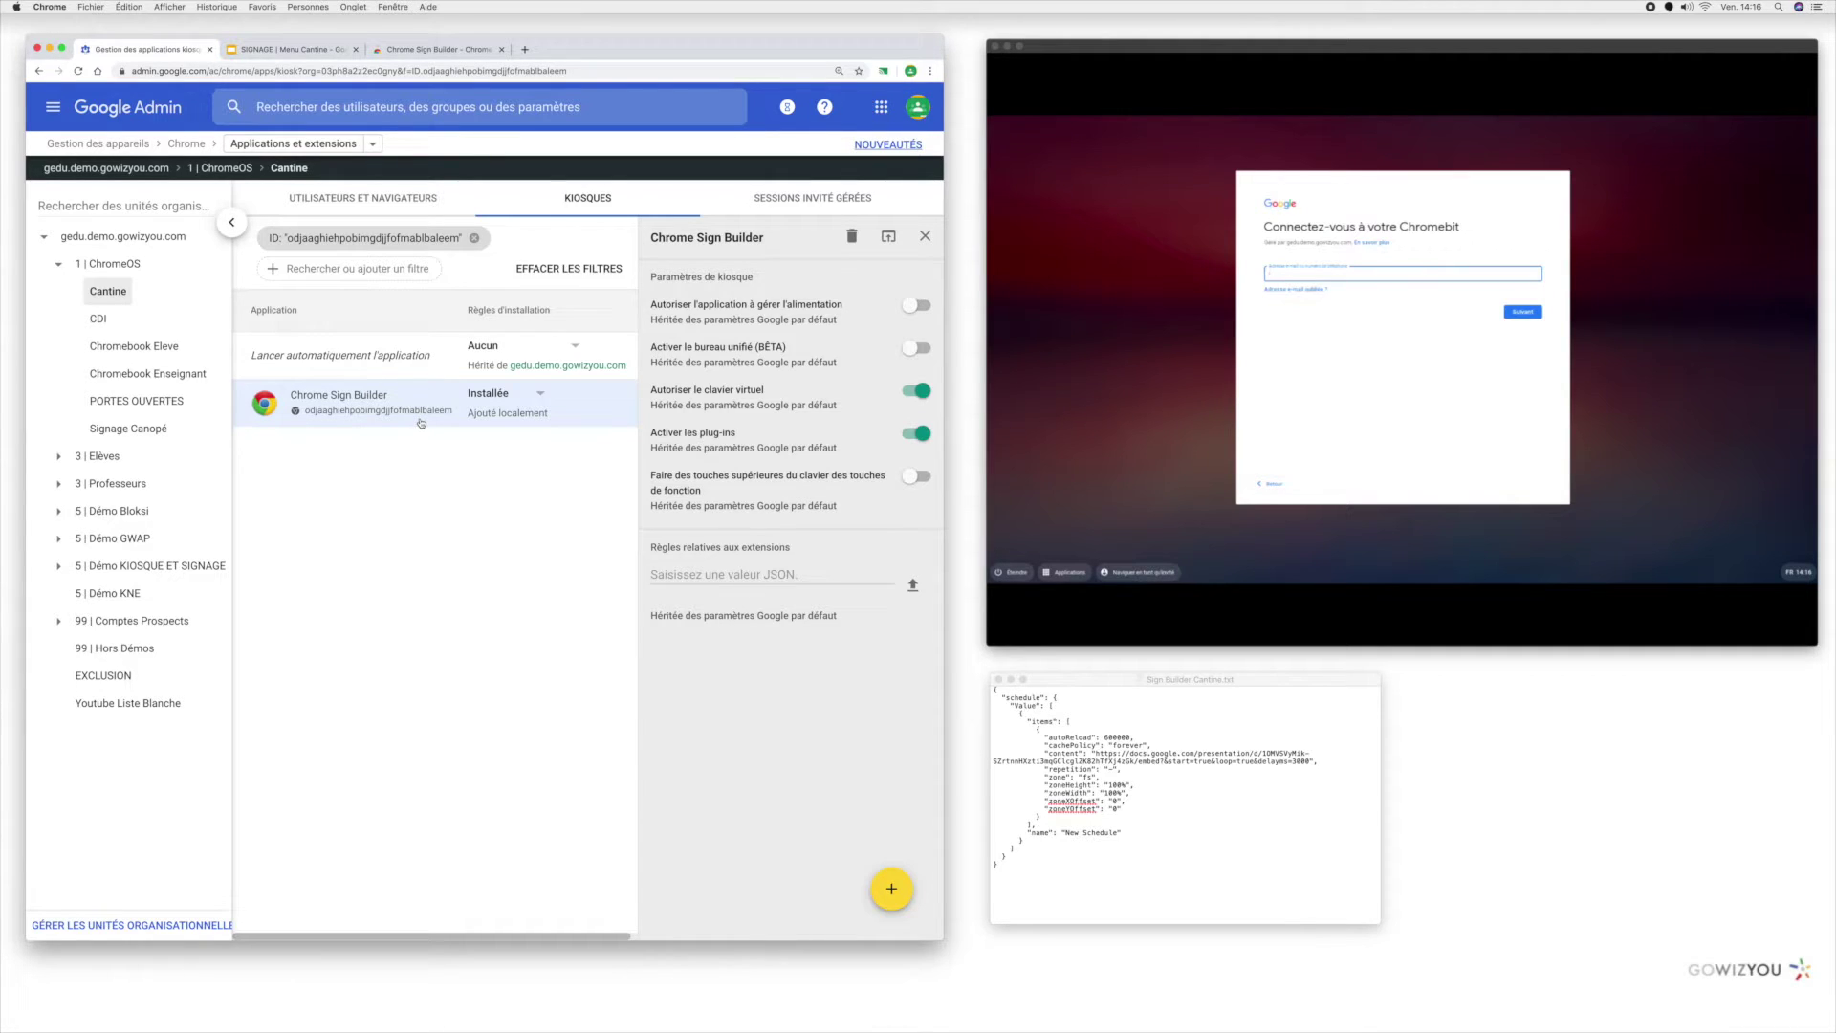
# Set Chrome Sign Builder as the automatically launched kiosk app for Cantine and save the change.
pyautogui.click(540, 349)
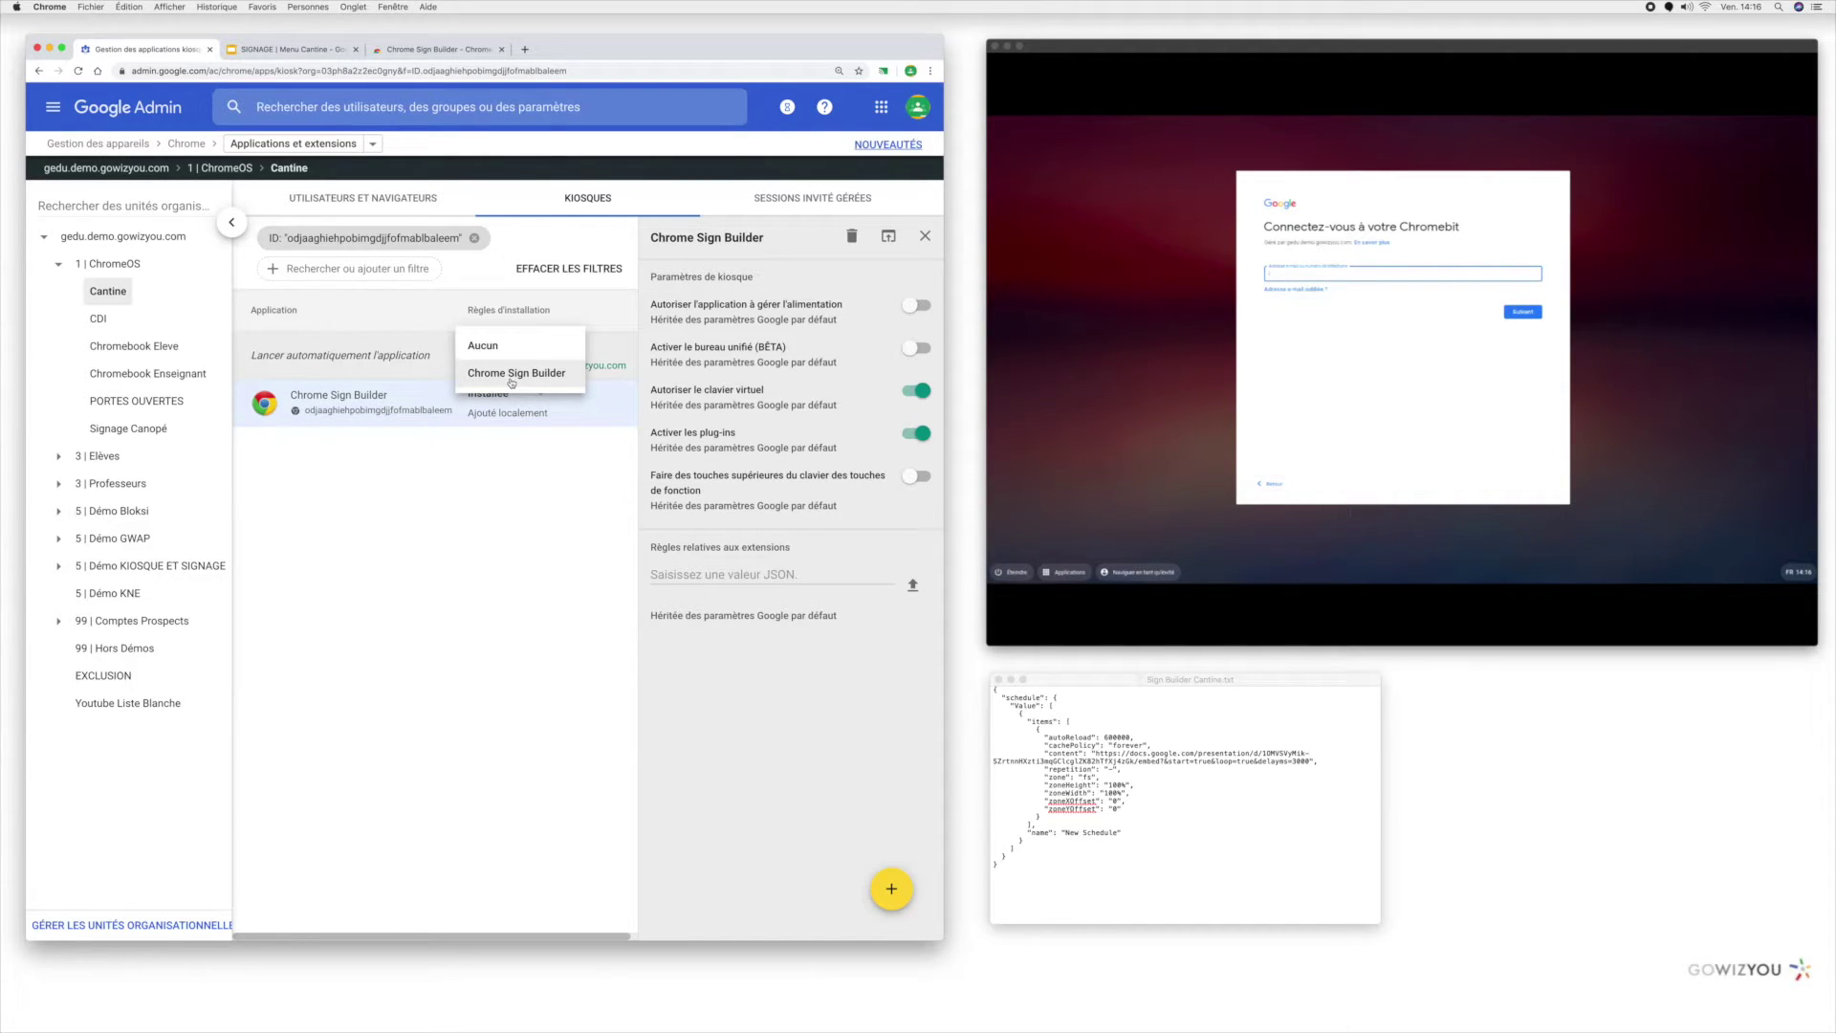
pyautogui.click(512, 378)
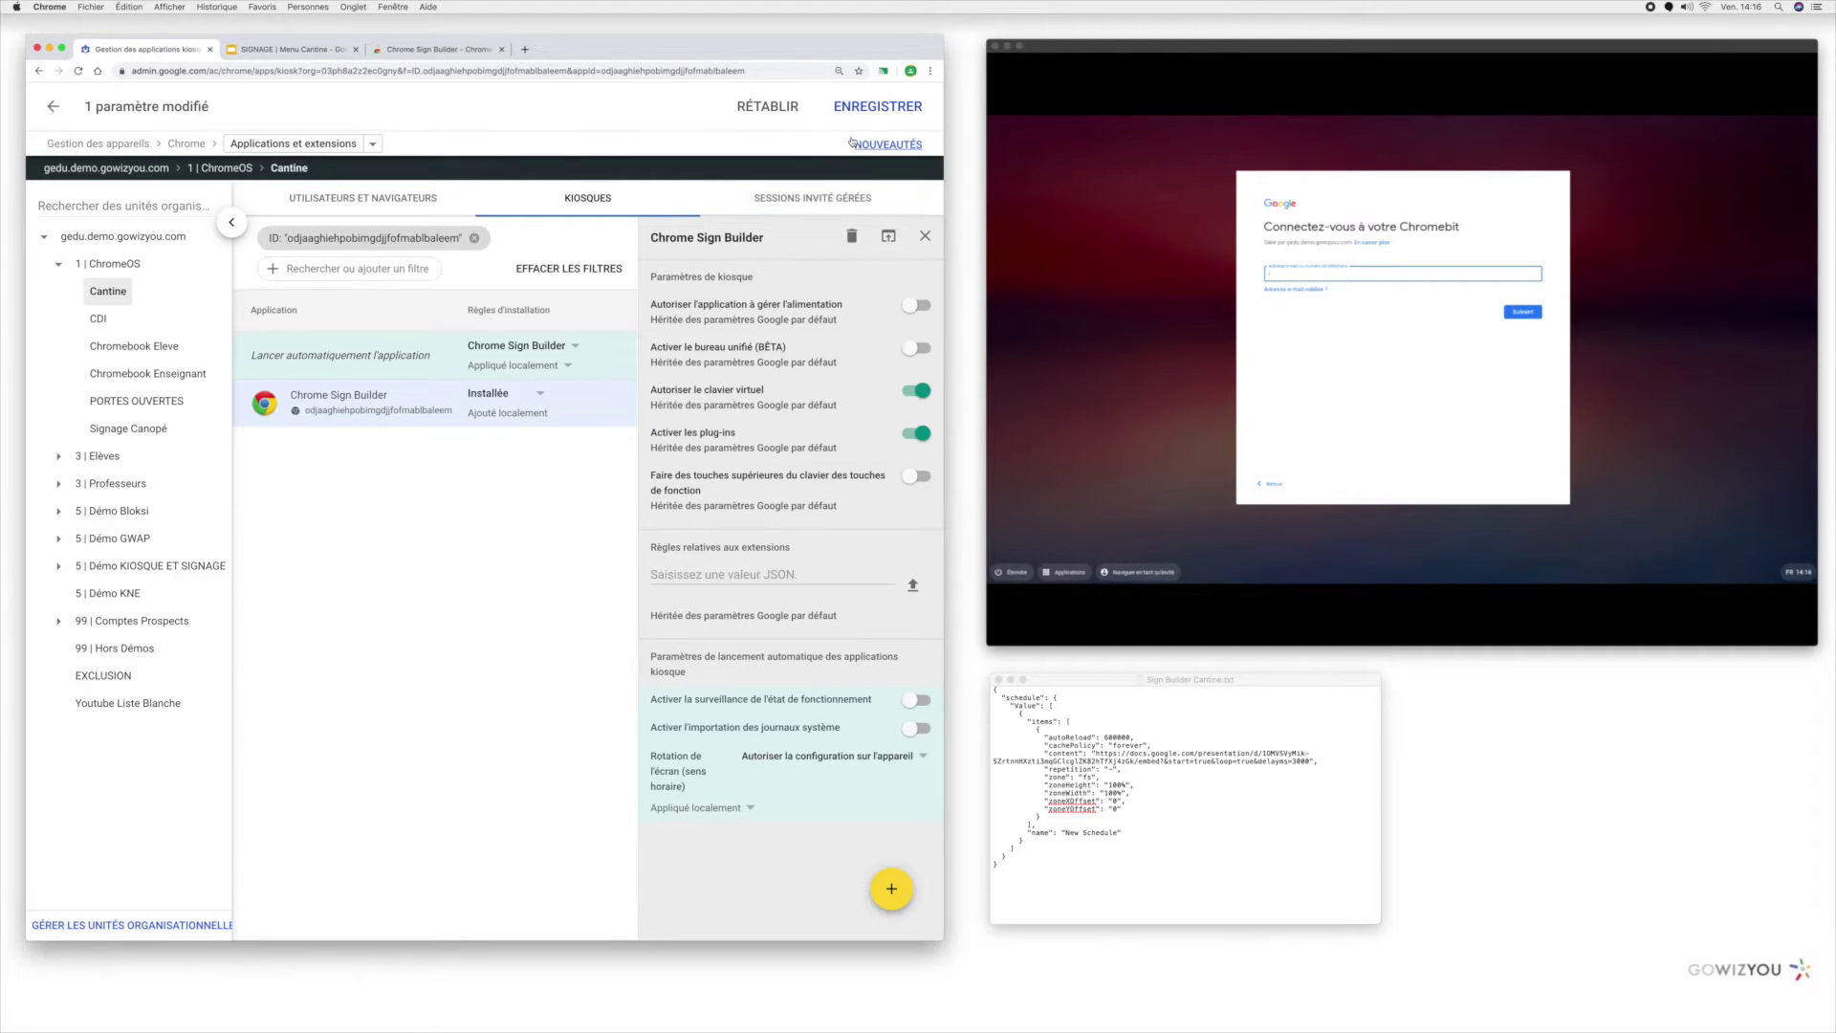
pyautogui.click(872, 109)
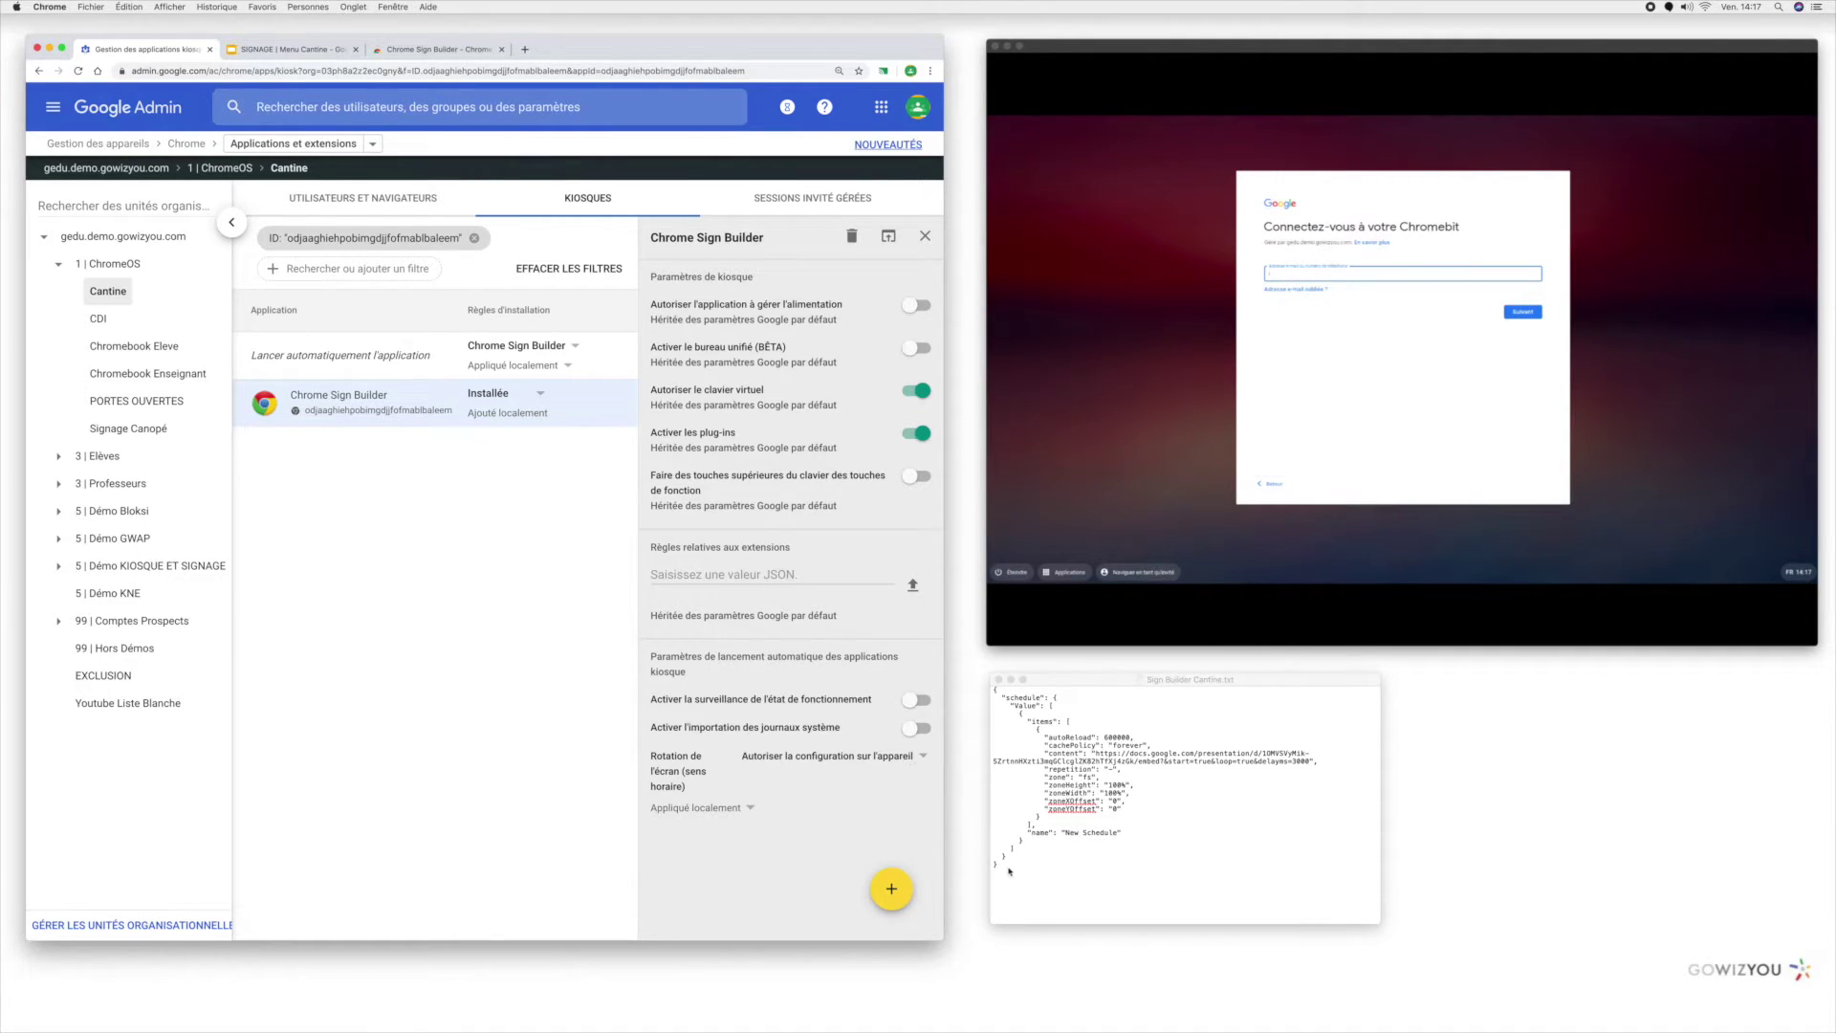
# Switch to TextEdit and copy the JSON schedule from Sign Builder Cantine.txt.
pyautogui.click(997, 790)
pyautogui.moveTo(994, 697); pyautogui.dragTo(1034, 877)
pyautogui.press('super+c')
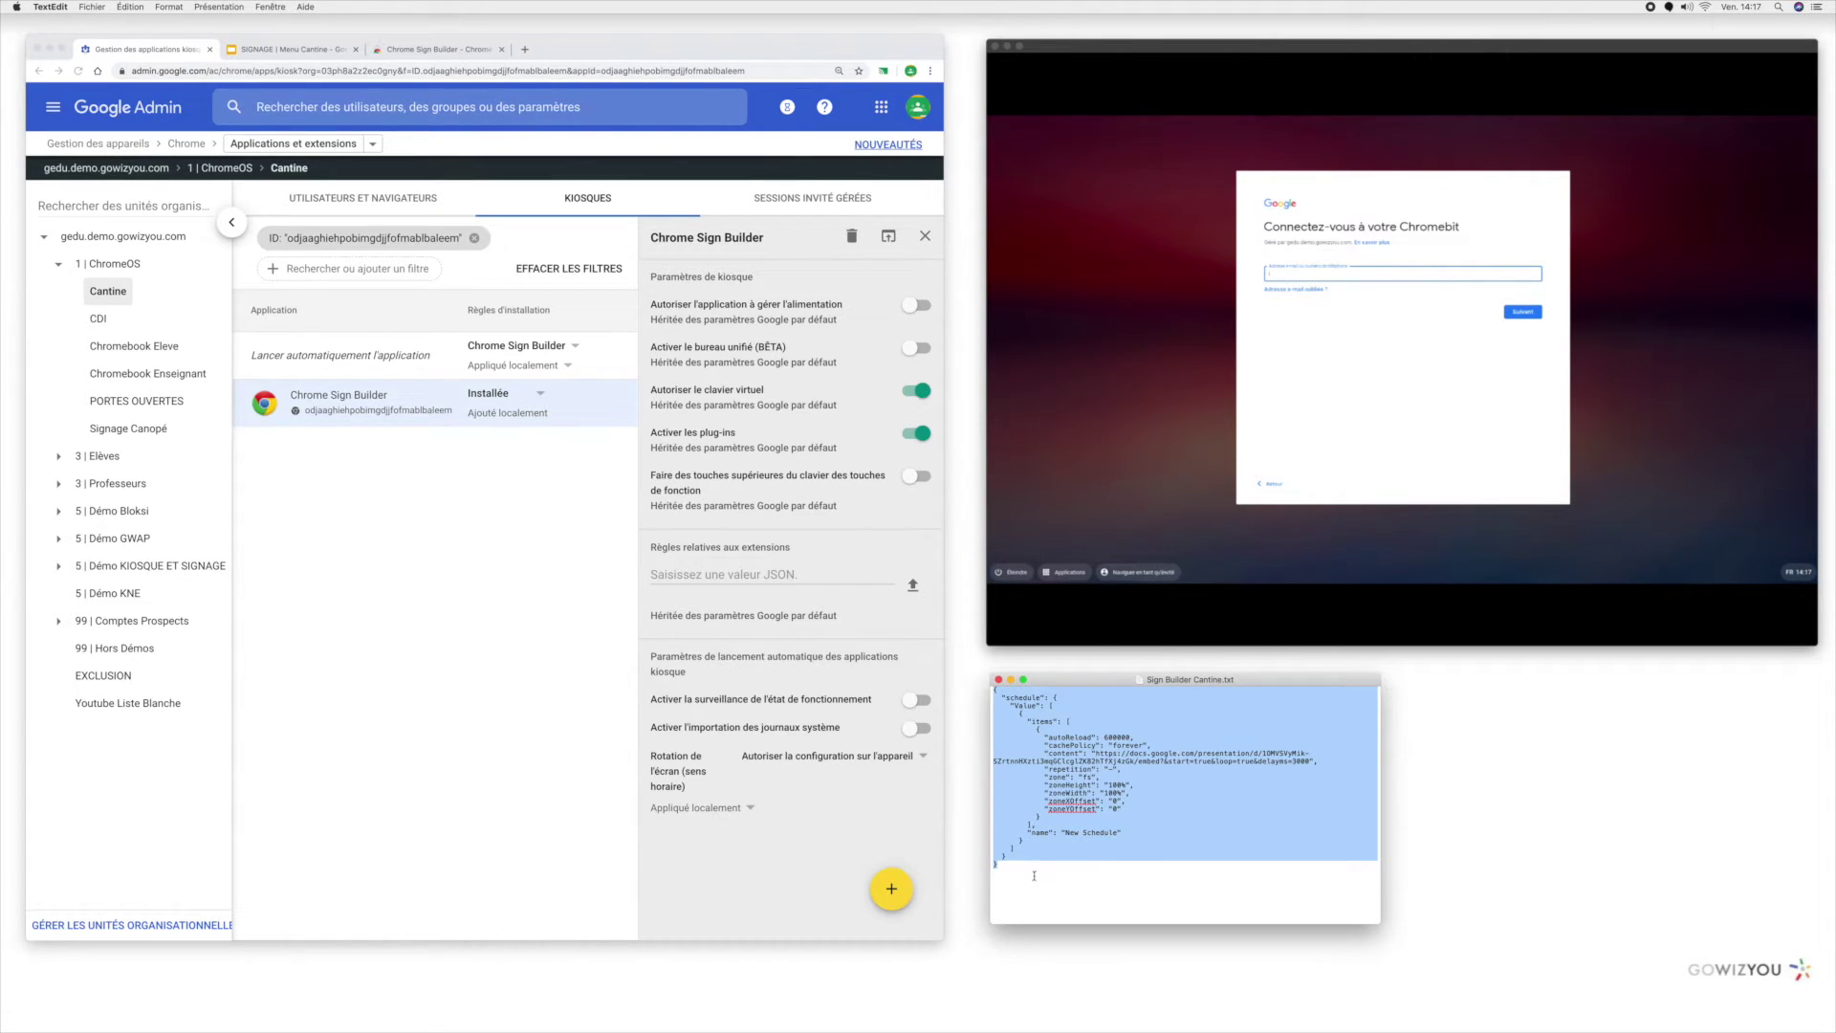
pyautogui.rightClick(1170, 799)
pyautogui.rightClick(1170, 799)
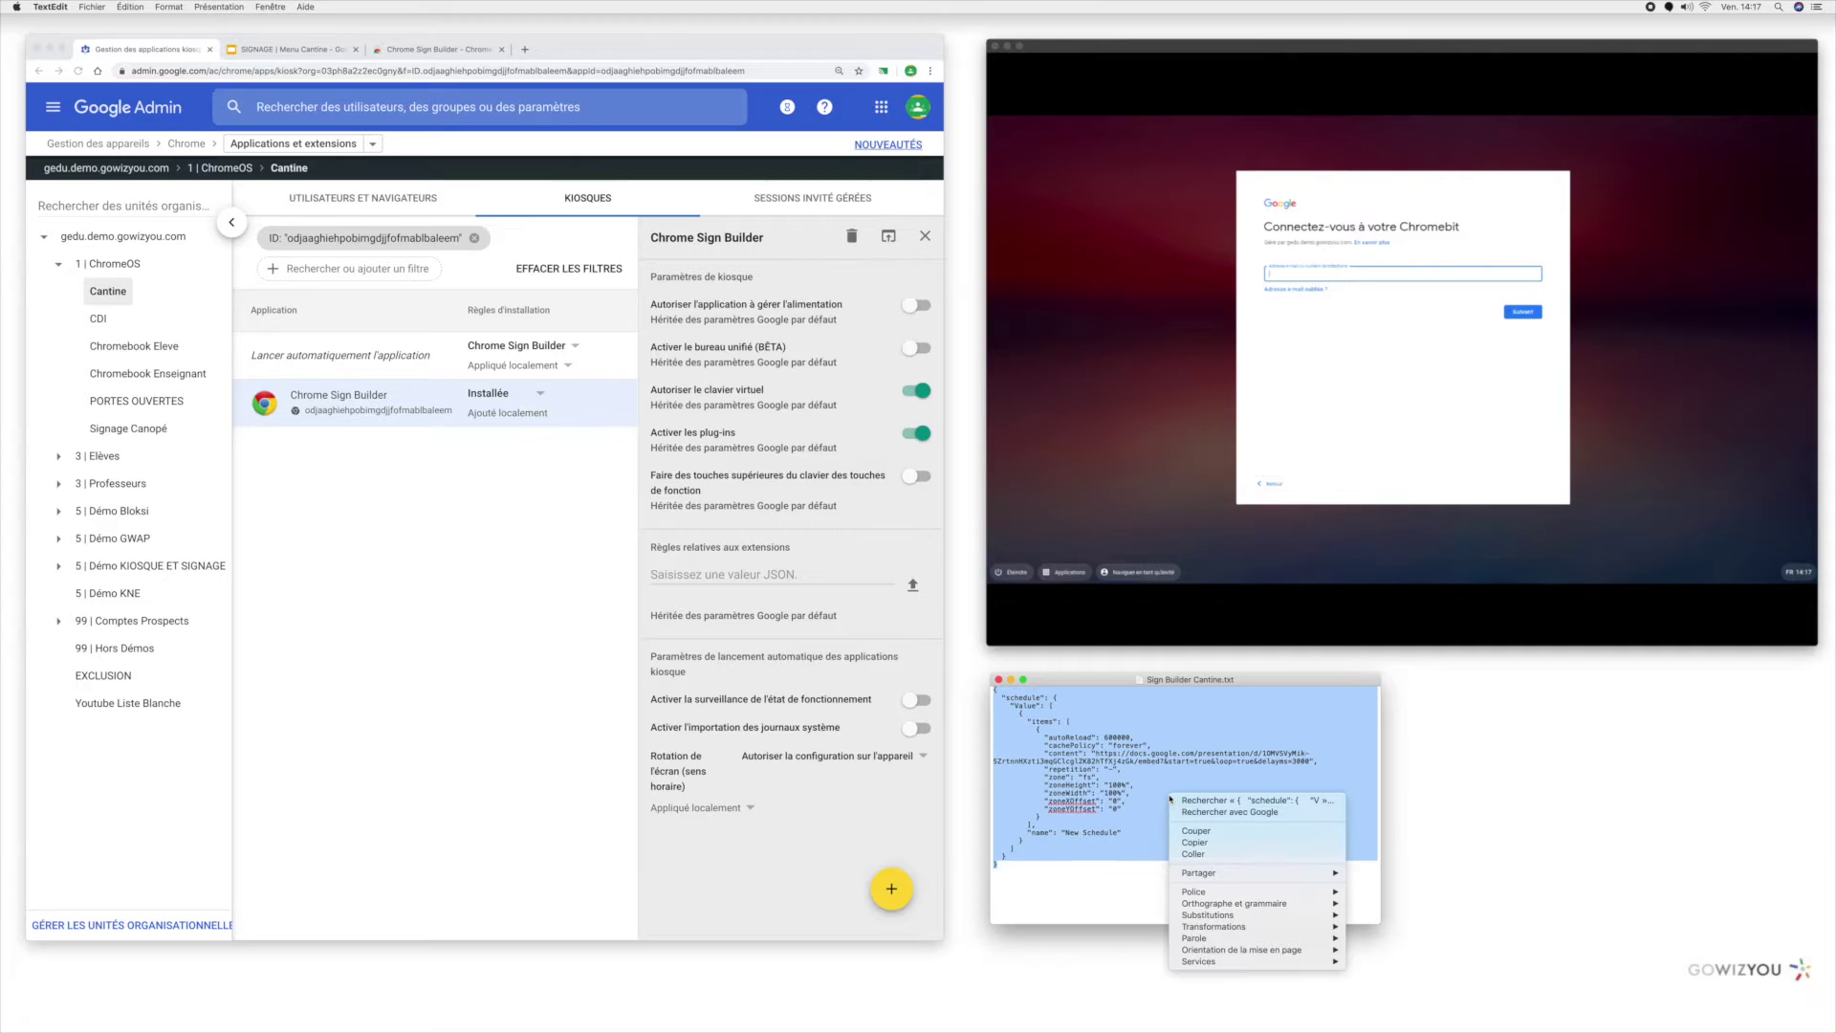
pyautogui.click(1211, 846)
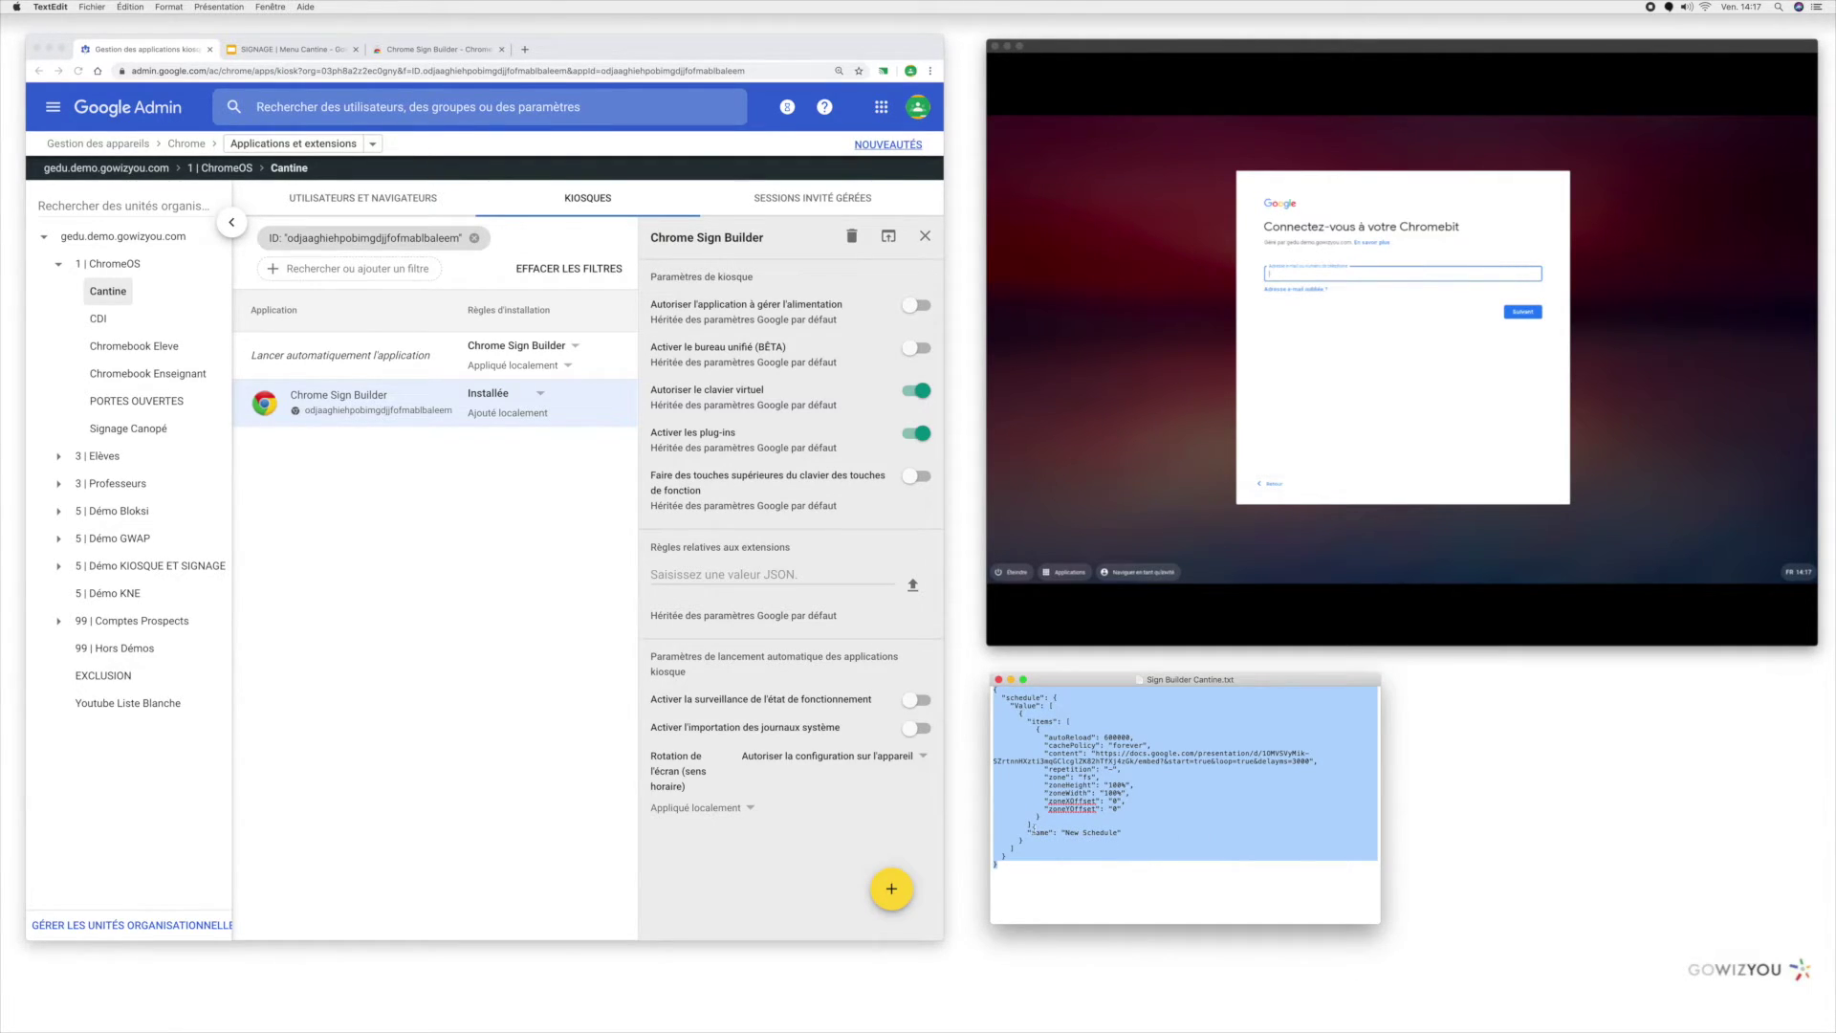
# Switch back to Chrome, paste the copied JSON schedule as Chrome Sign Builder's extension policy for Cantine, and save it.
pyautogui.click(735, 577)
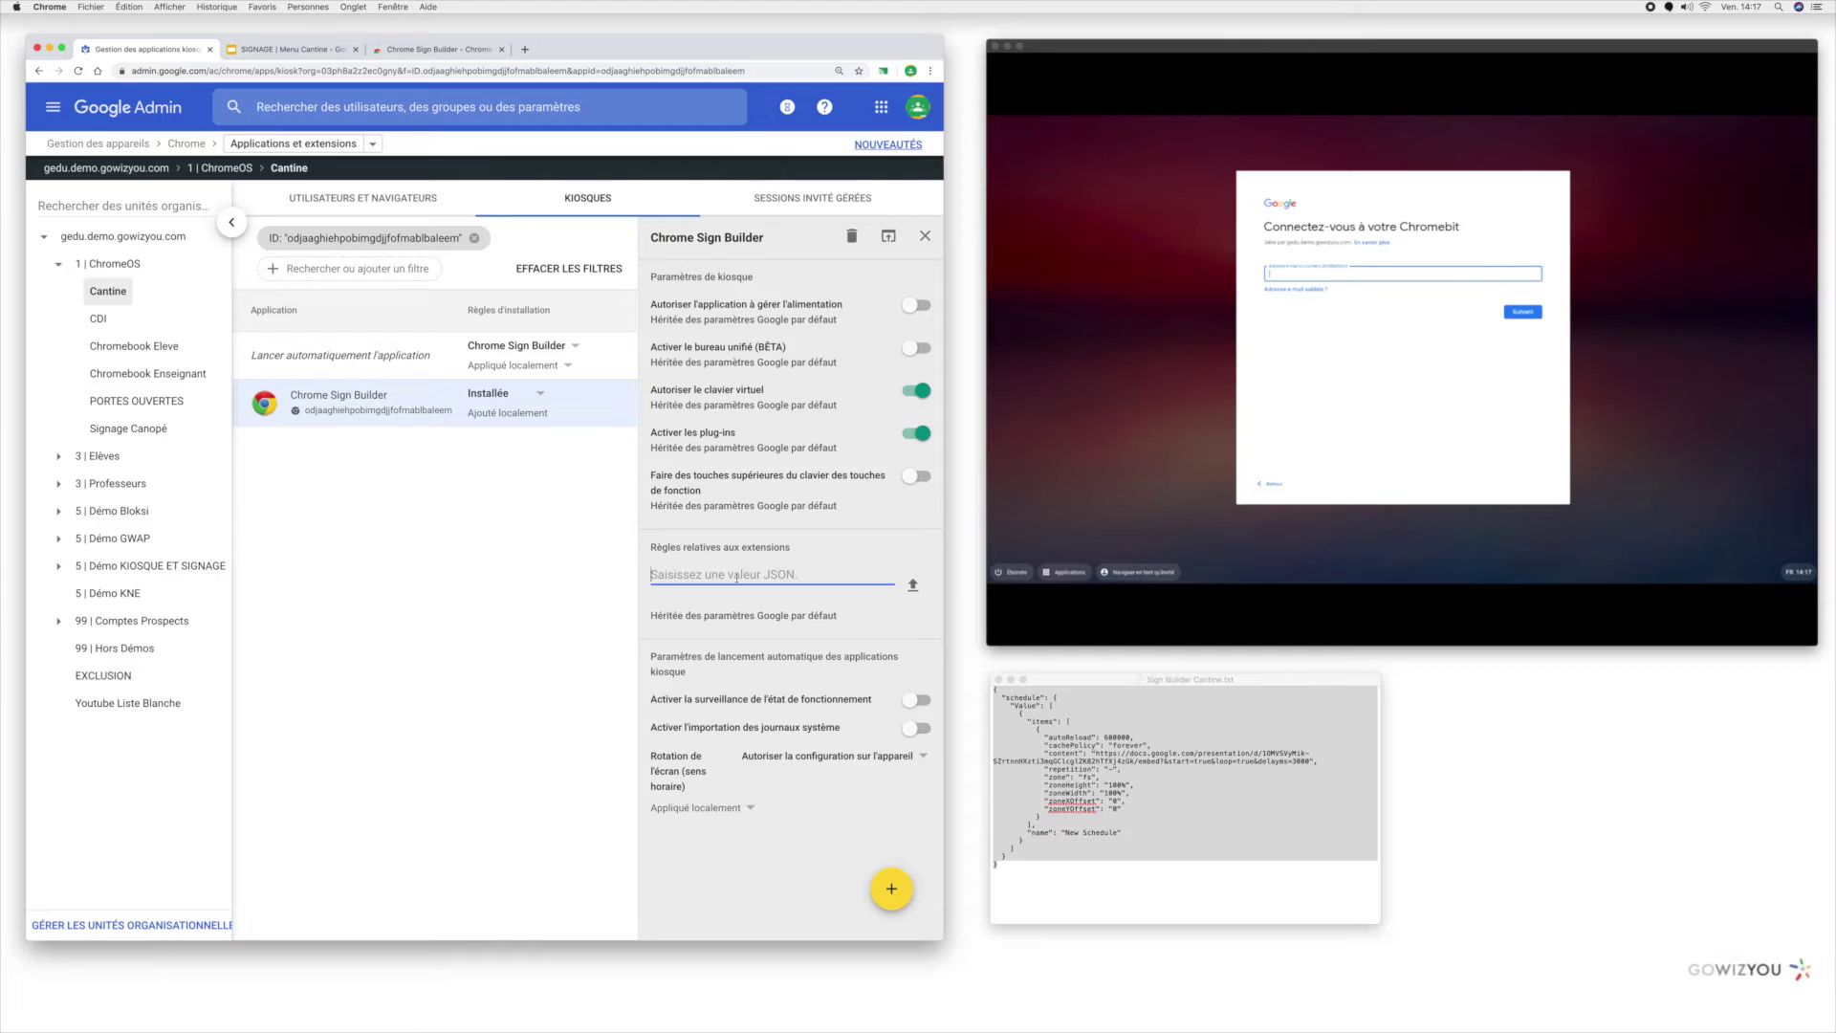
pyautogui.press('super+v')
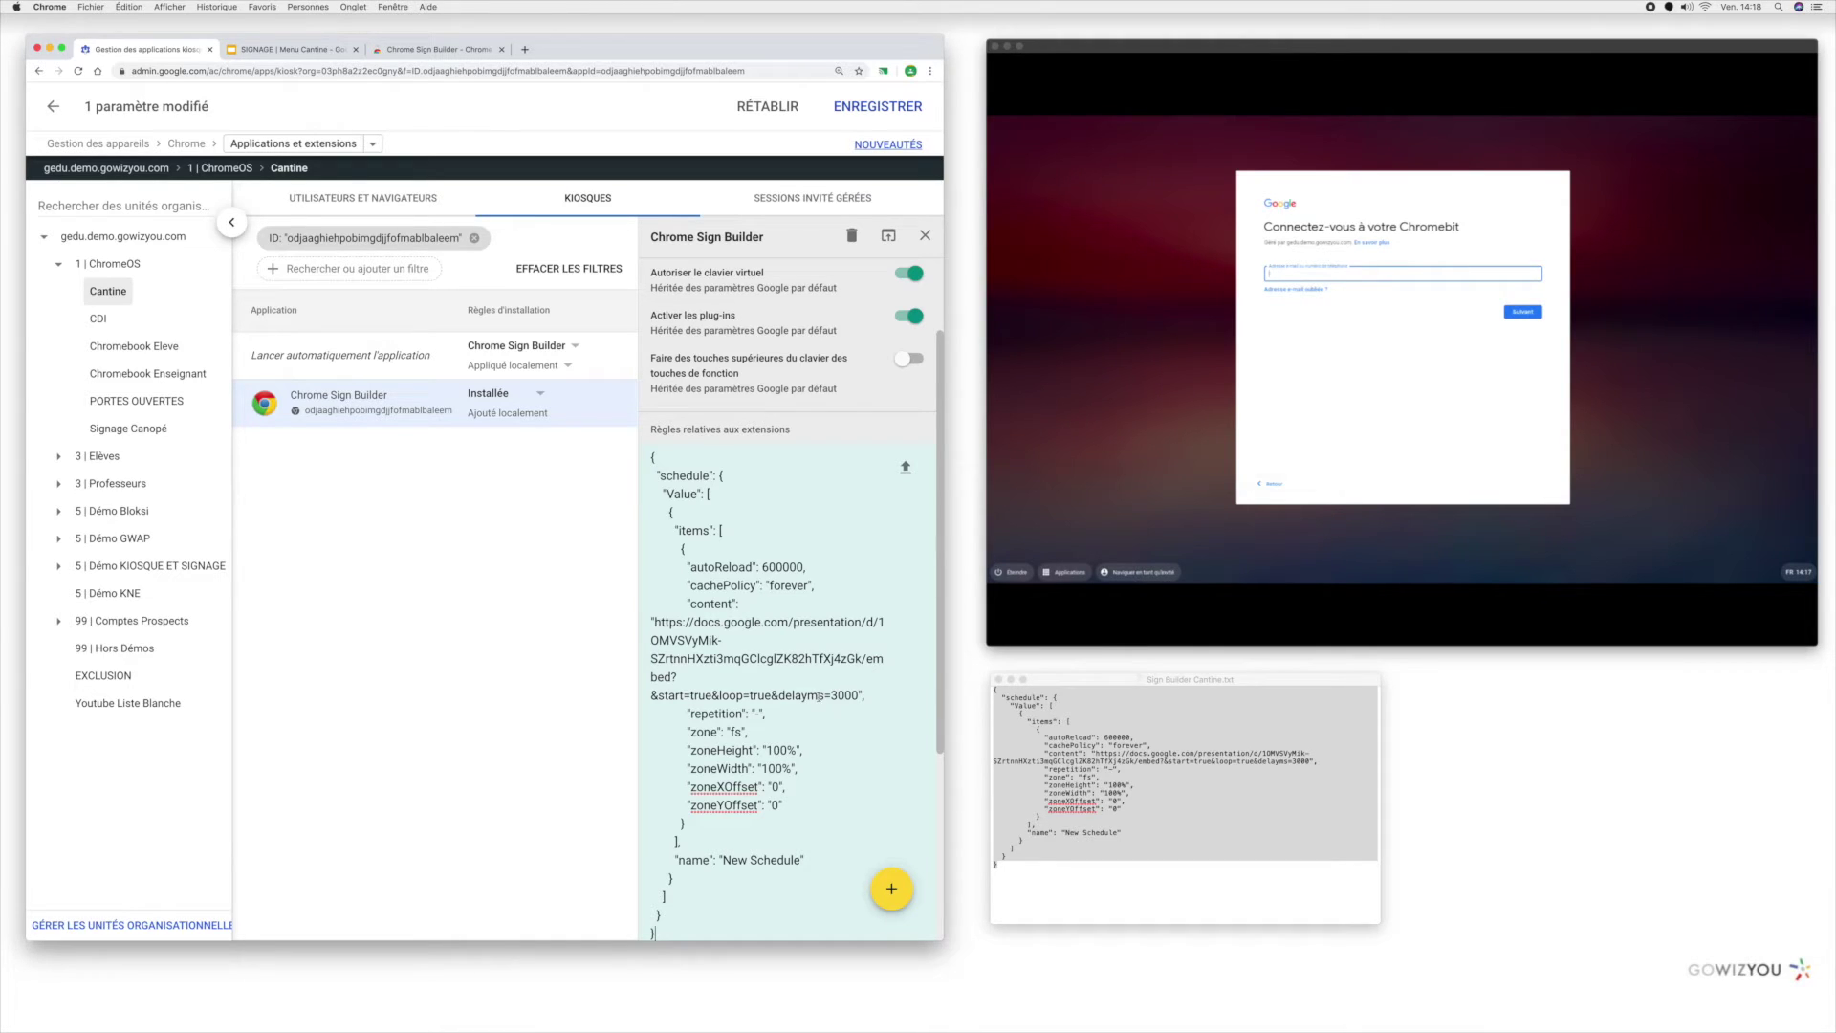
pyautogui.click(869, 113)
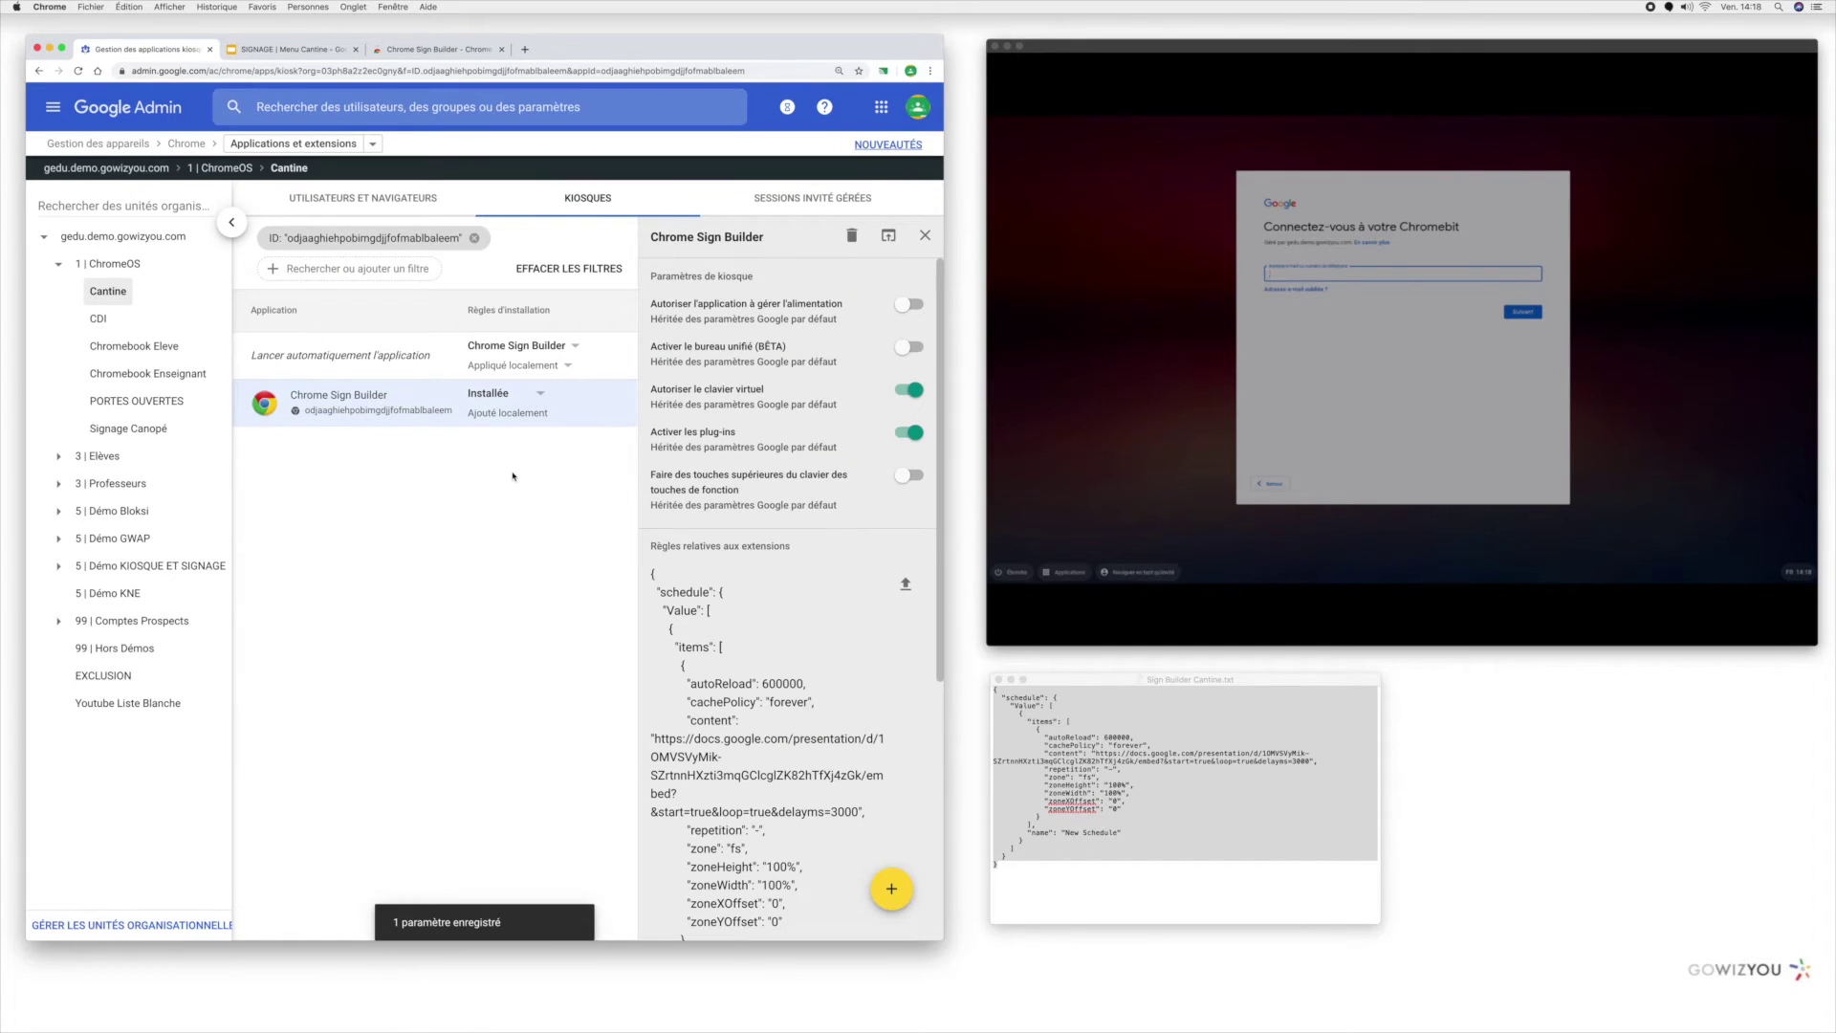
# Restart the Cantine unit's ASUS Chromebit CS10 remotely from its device details, and bring the Game Capture HD window forward.
pyautogui.click(310, 145)
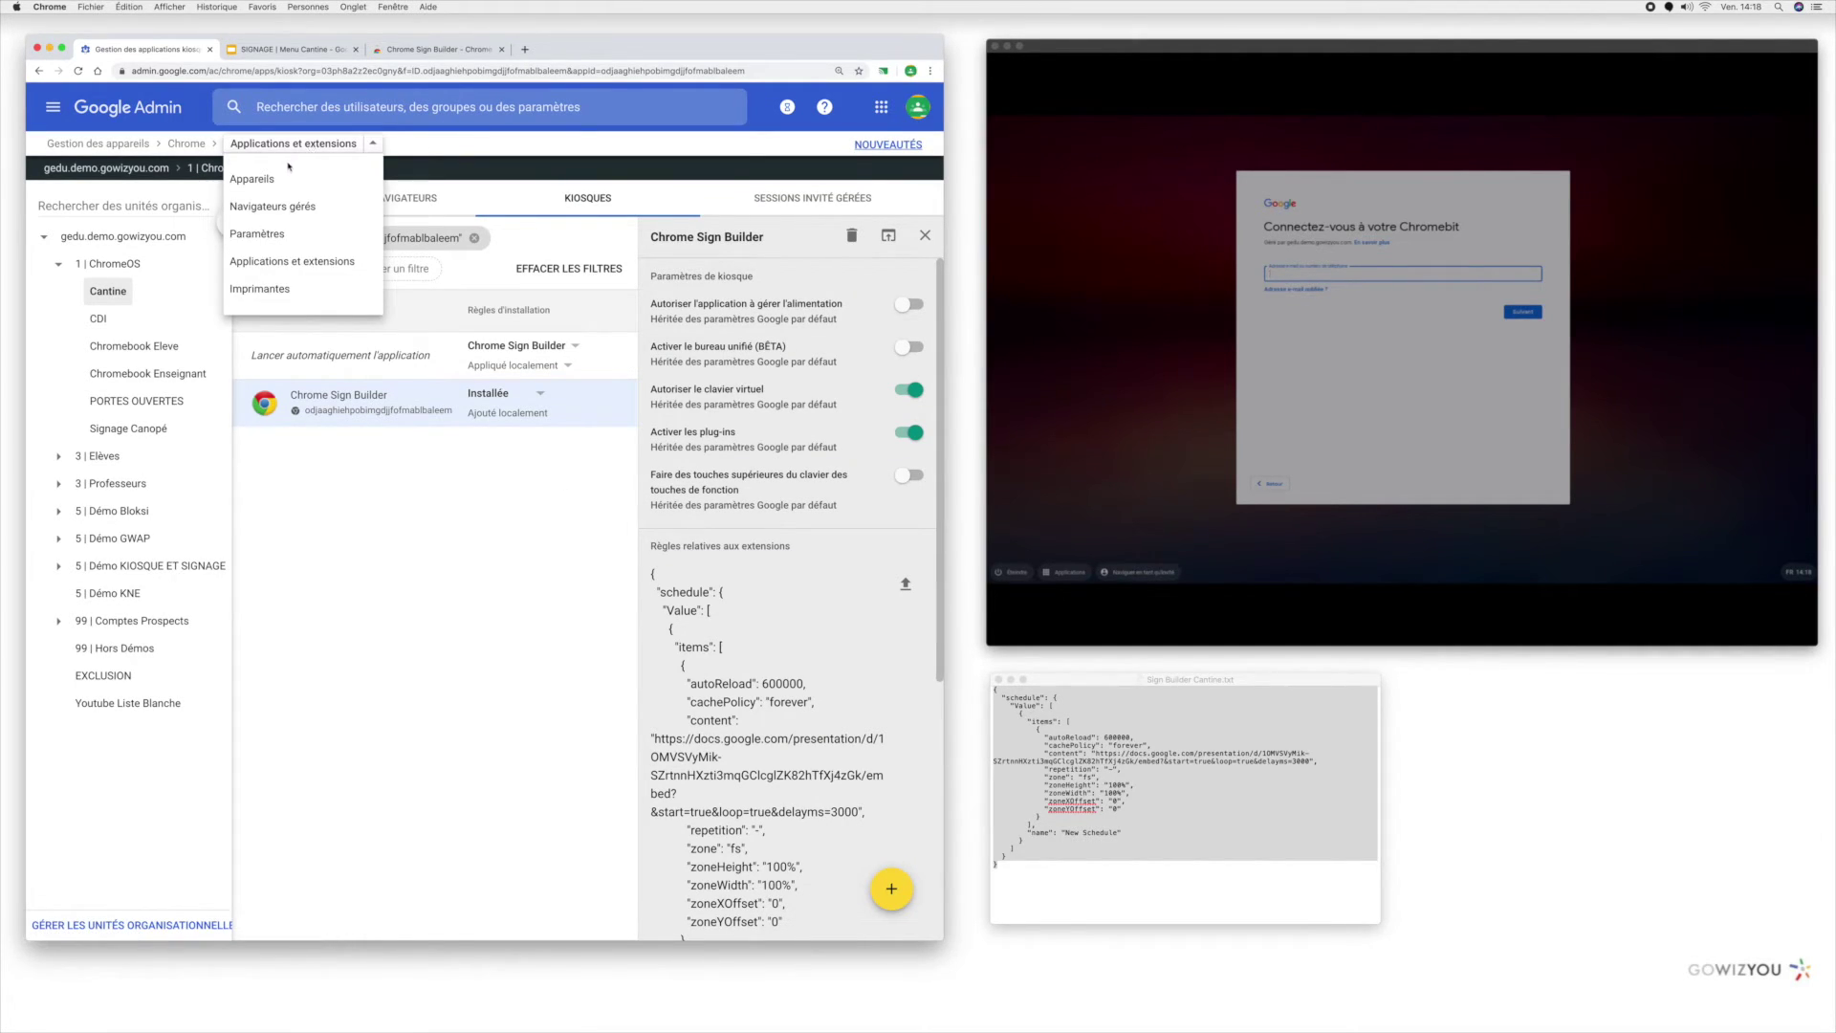
pyautogui.click(273, 180)
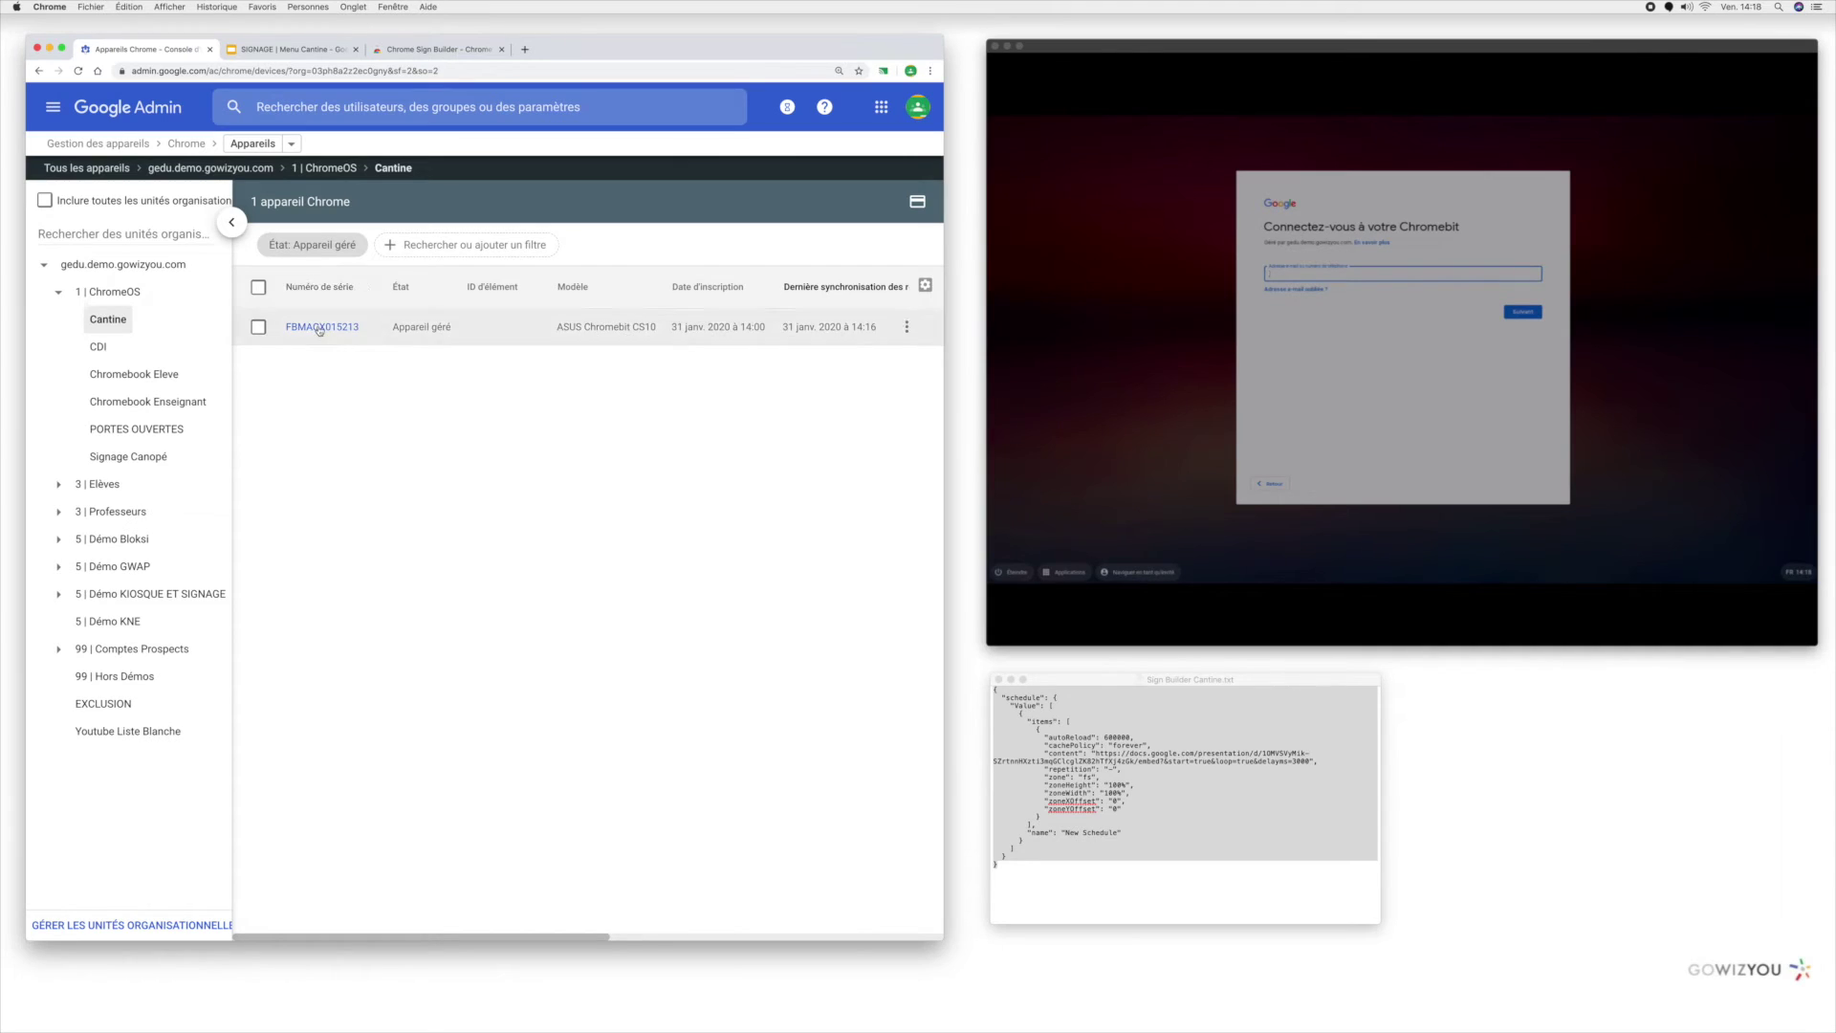
pyautogui.click(319, 328)
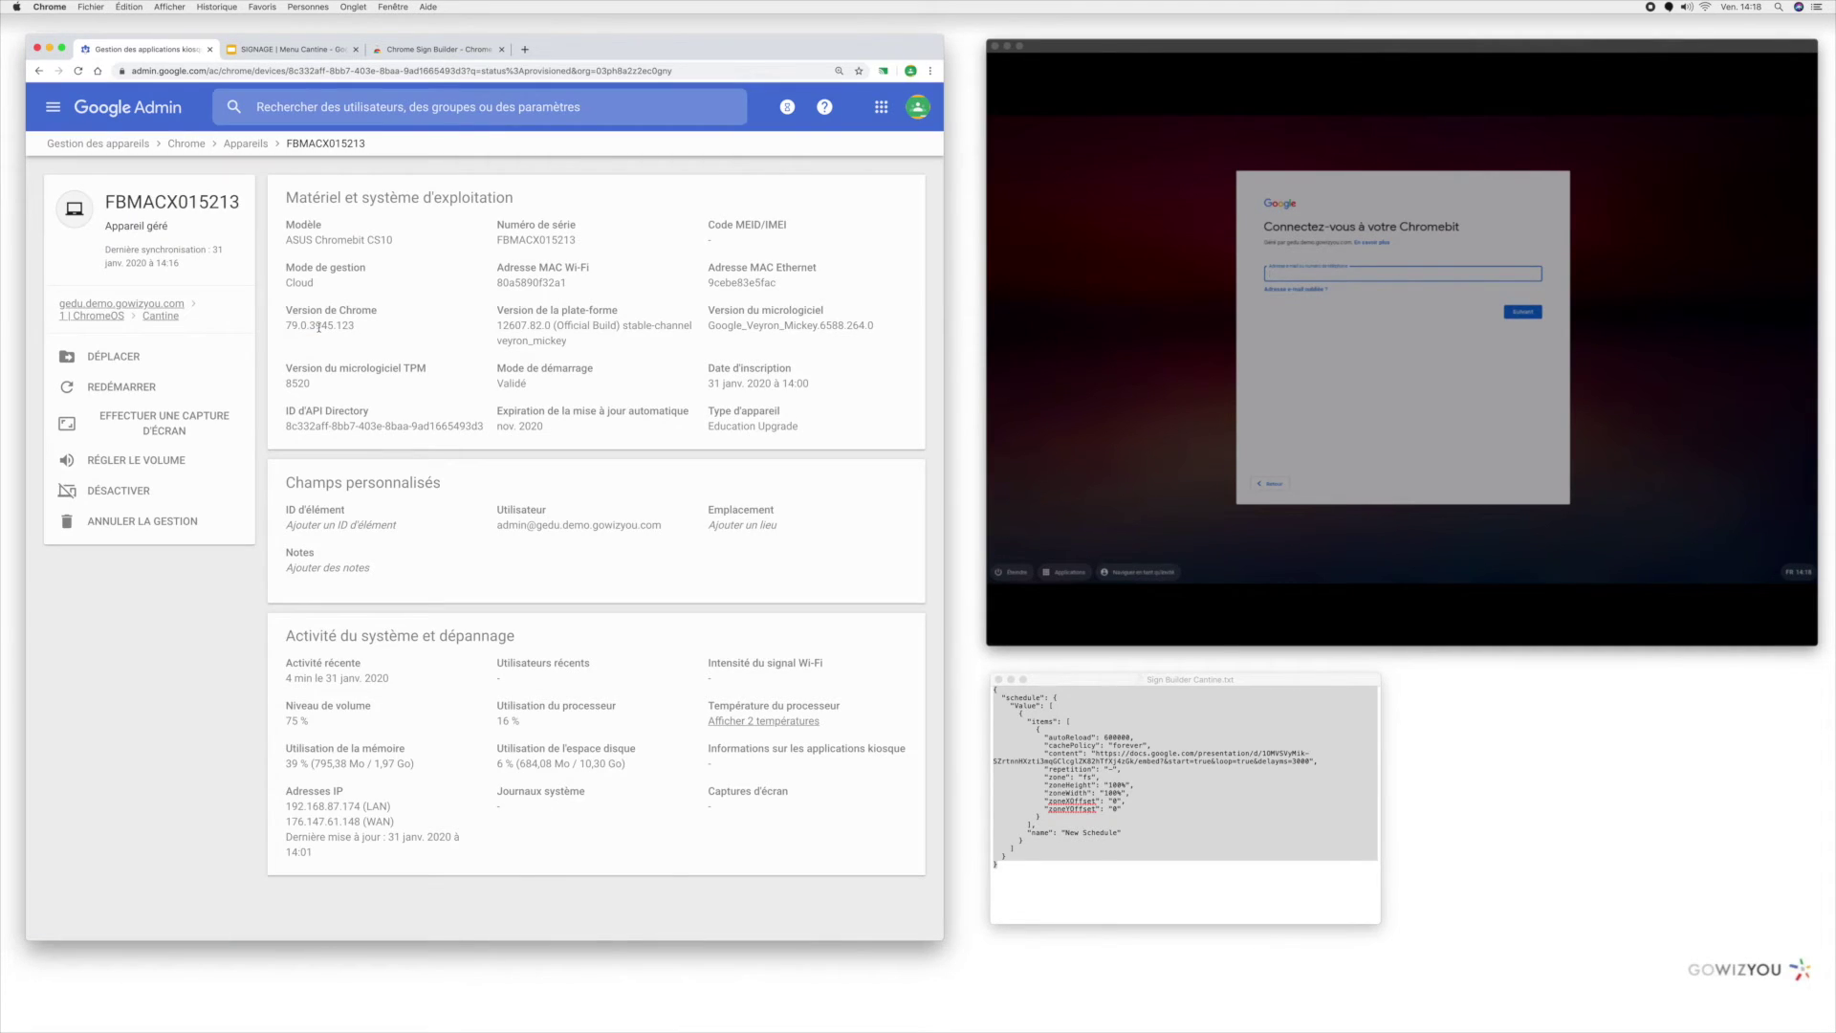
pyautogui.click(122, 388)
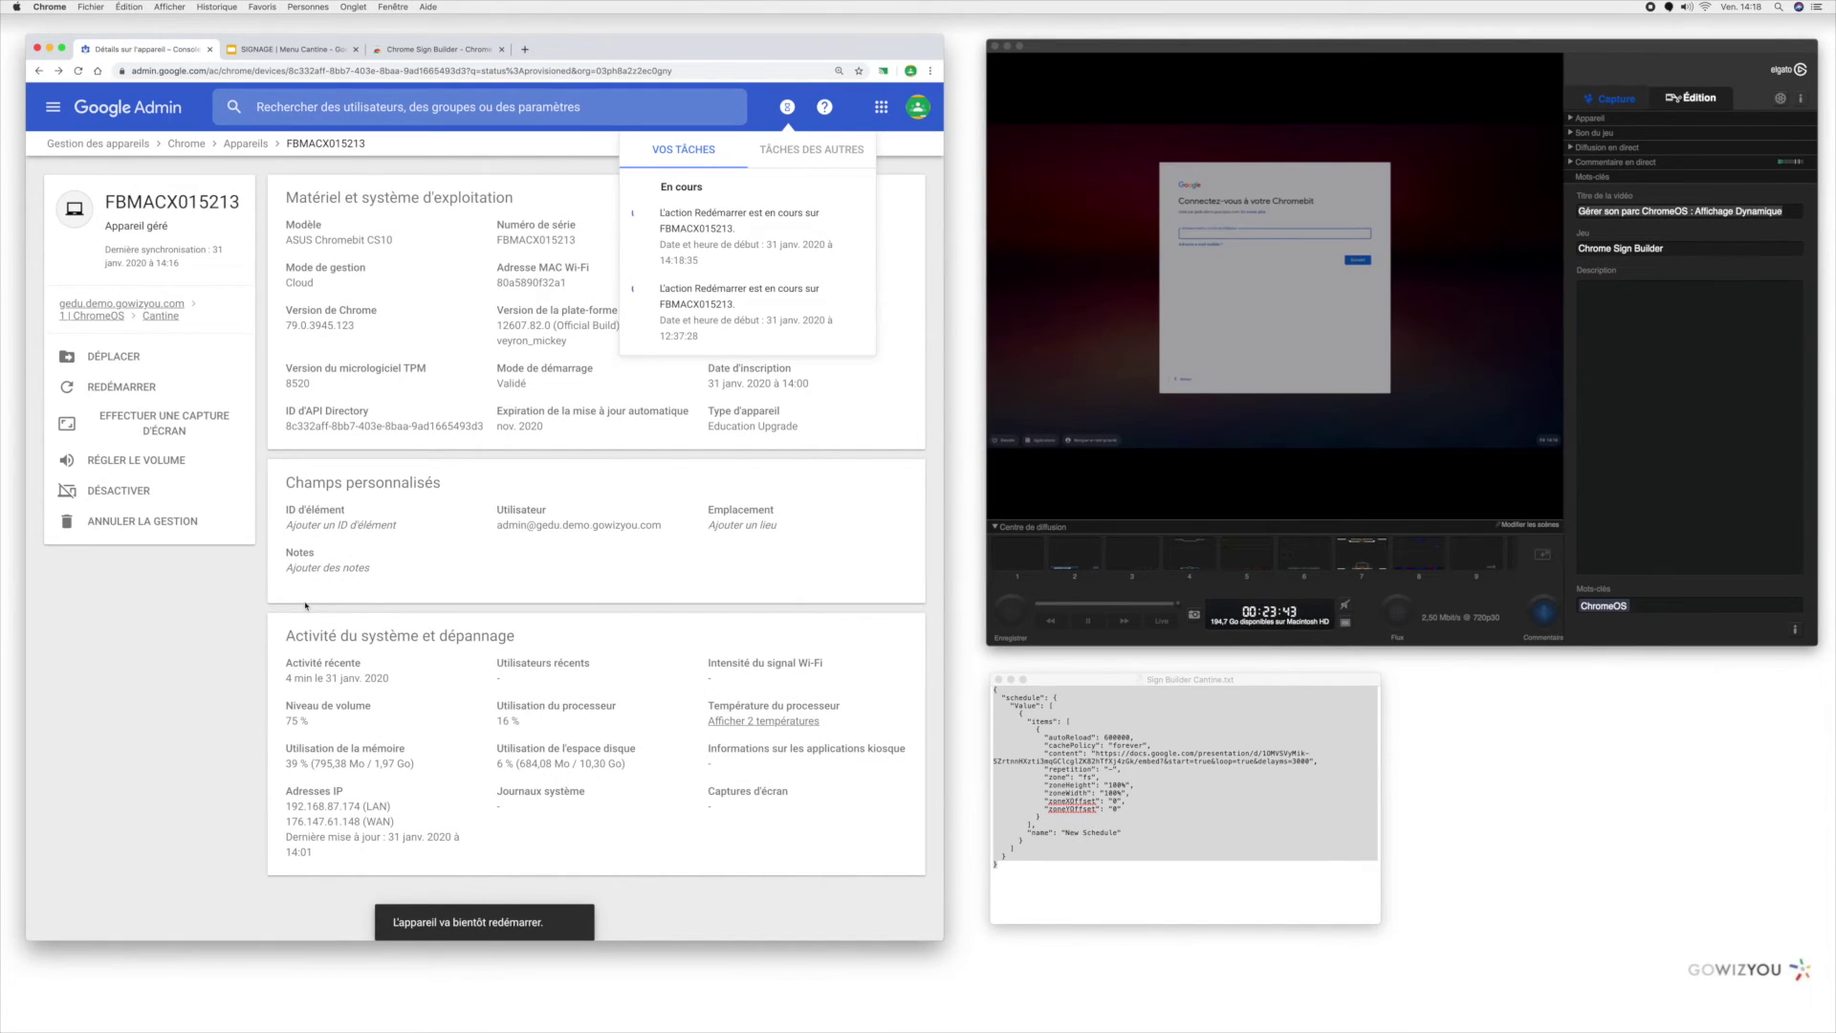
pyautogui.click(788, 108)
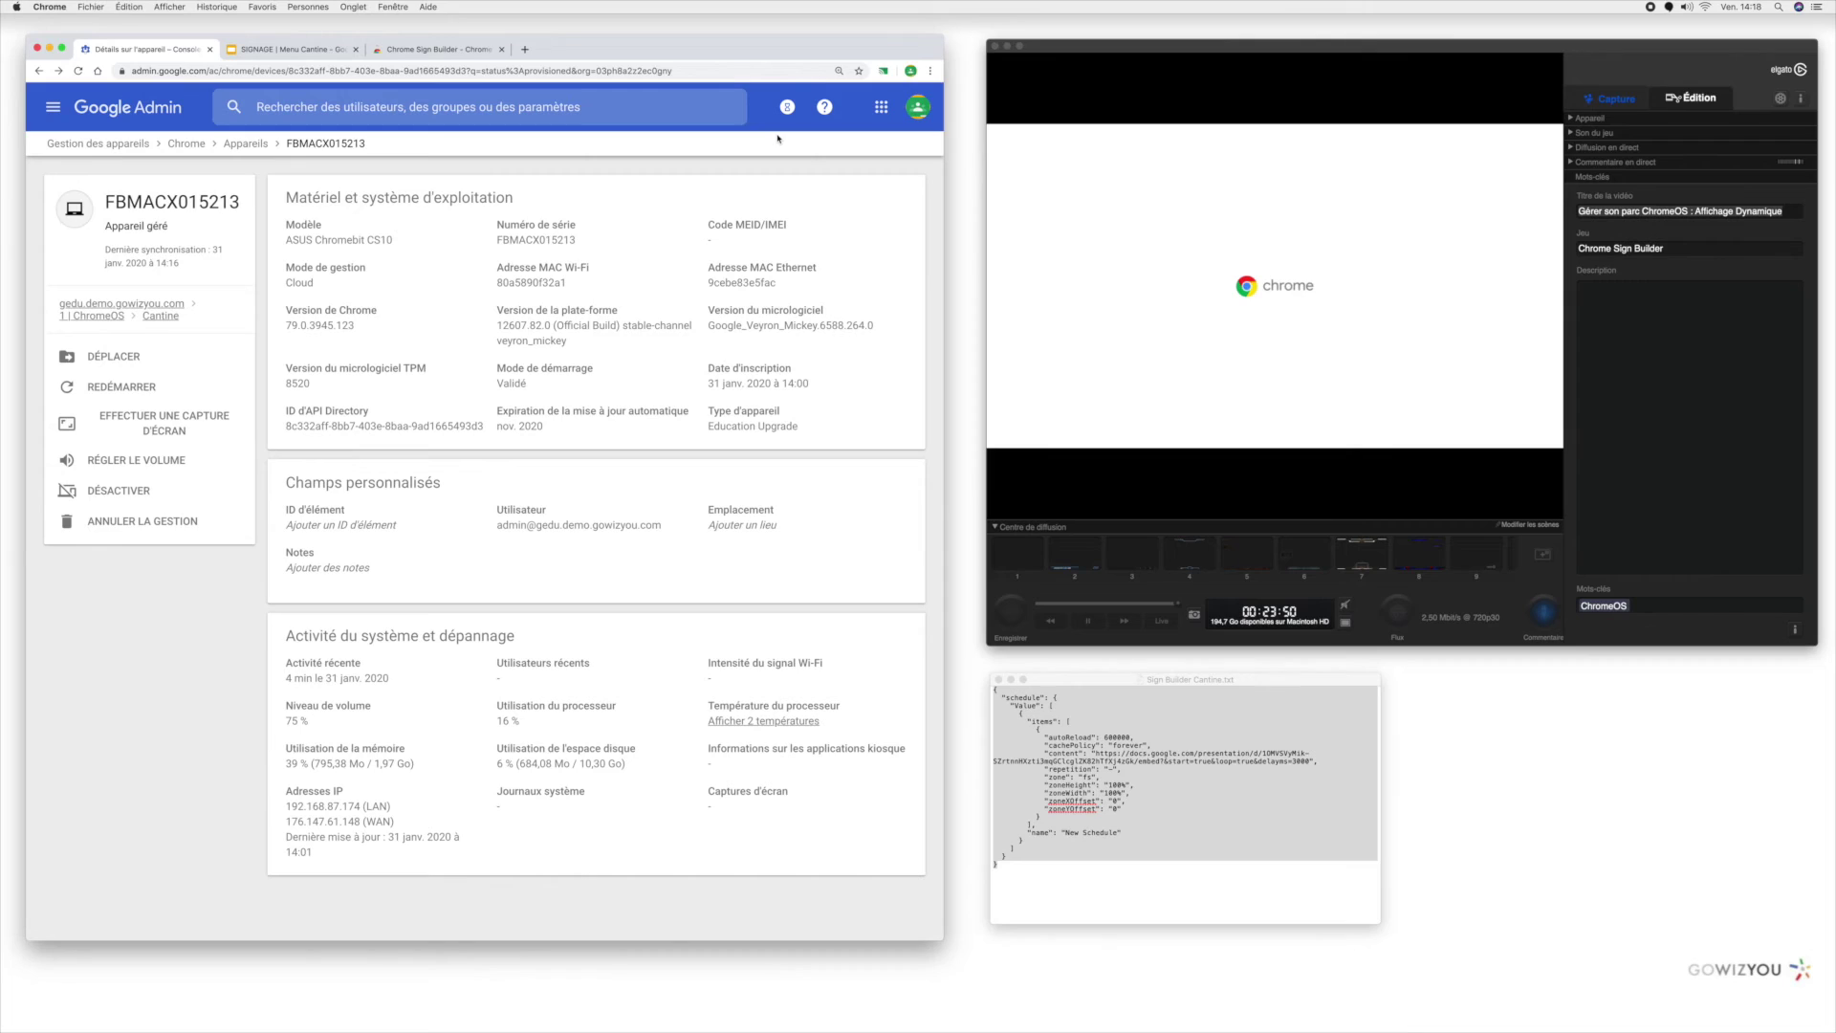
pyautogui.click(1045, 53)
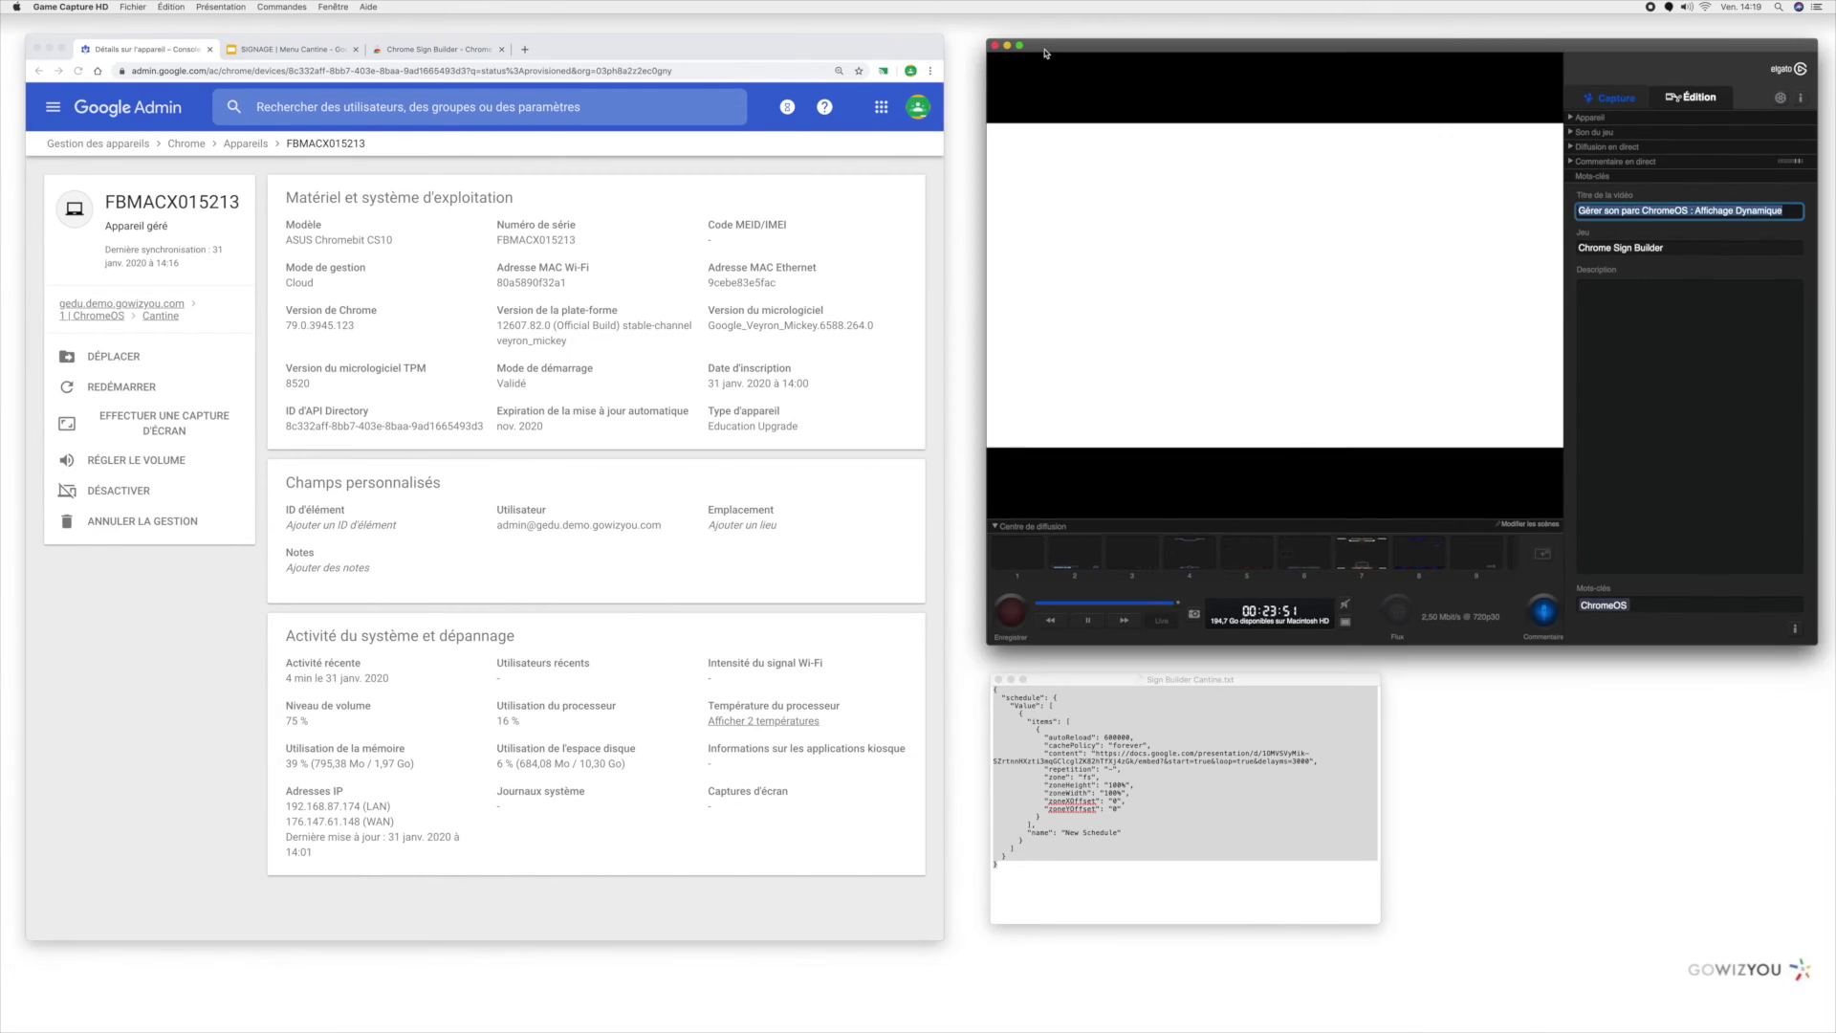